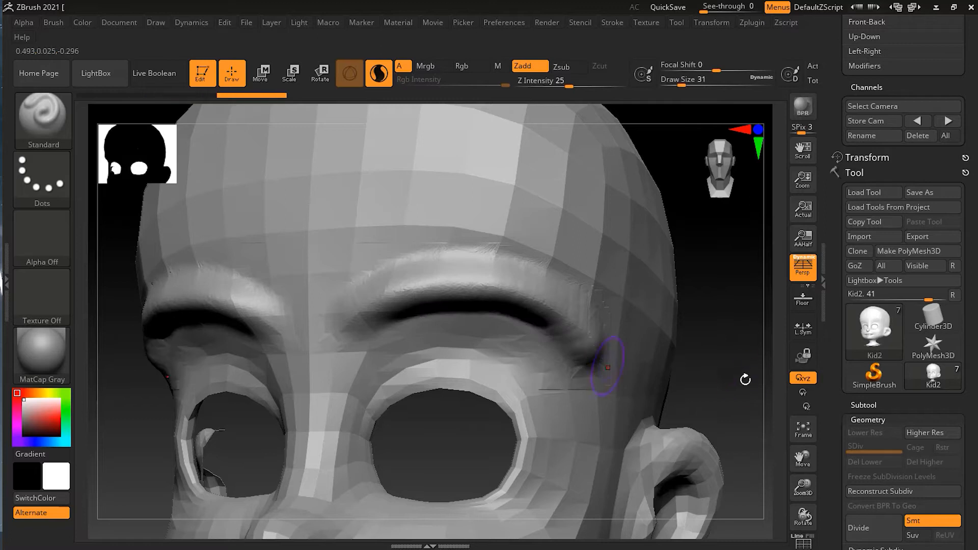
Step: Examine the Sculptris Pro stroke settings, including Adaptive Size, Combined, SubDivide Size and UnDivide Ratio
drag(729, 419, 695, 402)
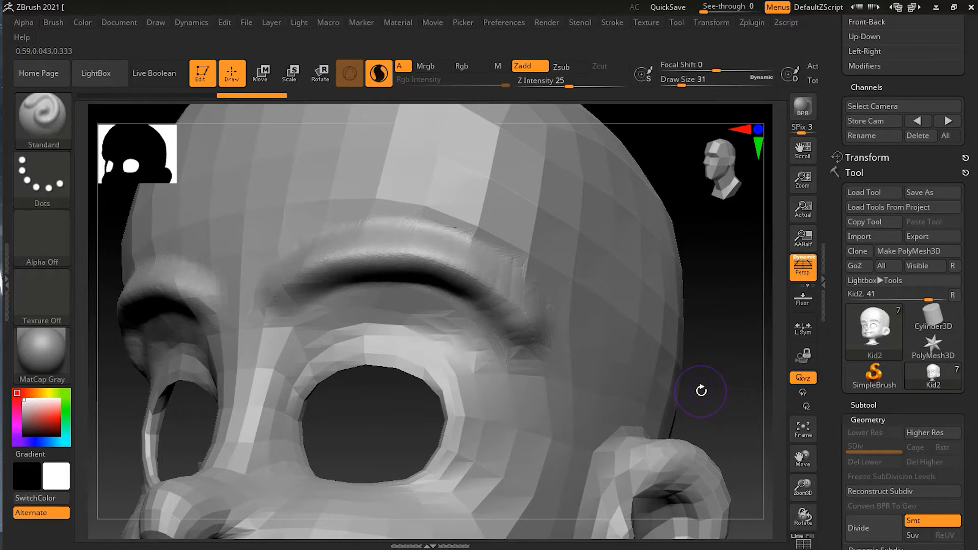
click(612, 23)
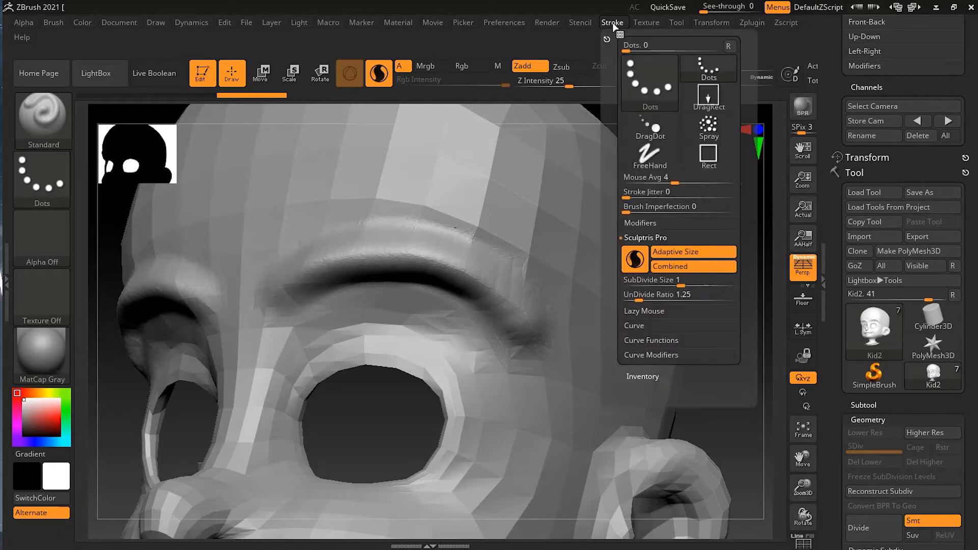
click(650, 238)
click(650, 238)
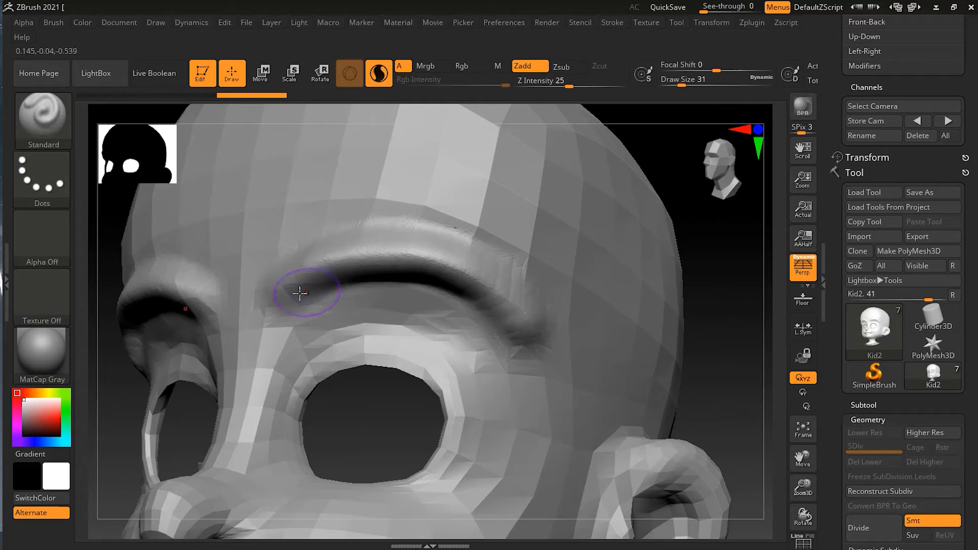
Step: Try Standard brush strokes across the forehead at Draw Size 31 and on the cheek and temple at Draw Size 9, and undo them
mouse_move(250, 173)
mouse_down()
mouse_move(408, 151)
mouse_move(521, 192)
mouse_move(568, 252)
mouse_move(510, 178)
mouse_move(402, 158)
mouse_move(300, 165)
mouse_move(421, 178)
mouse_up()
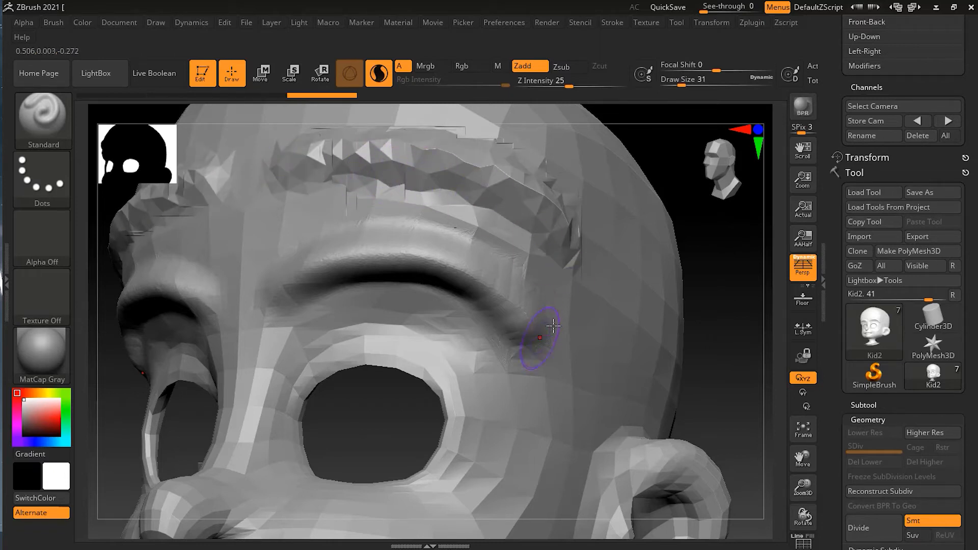
key(s)
drag(495, 382, 490, 382)
mouse_move(461, 496)
mouse_down()
mouse_move(438, 504)
mouse_move(278, 496)
mouse_move(462, 503)
mouse_move(513, 454)
mouse_up()
mouse_move(727, 376)
mouse_down()
mouse_move(743, 374)
mouse_move(745, 360)
mouse_up()
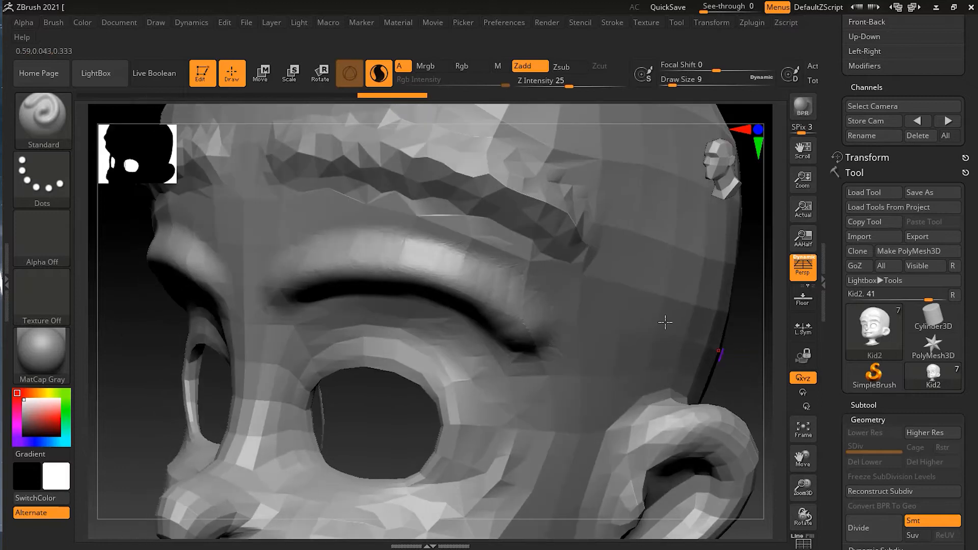
mouse_move(626, 284)
mouse_down()
mouse_move(576, 416)
mouse_move(603, 343)
mouse_move(569, 411)
mouse_move(581, 406)
mouse_up()
drag(736, 375, 655, 378)
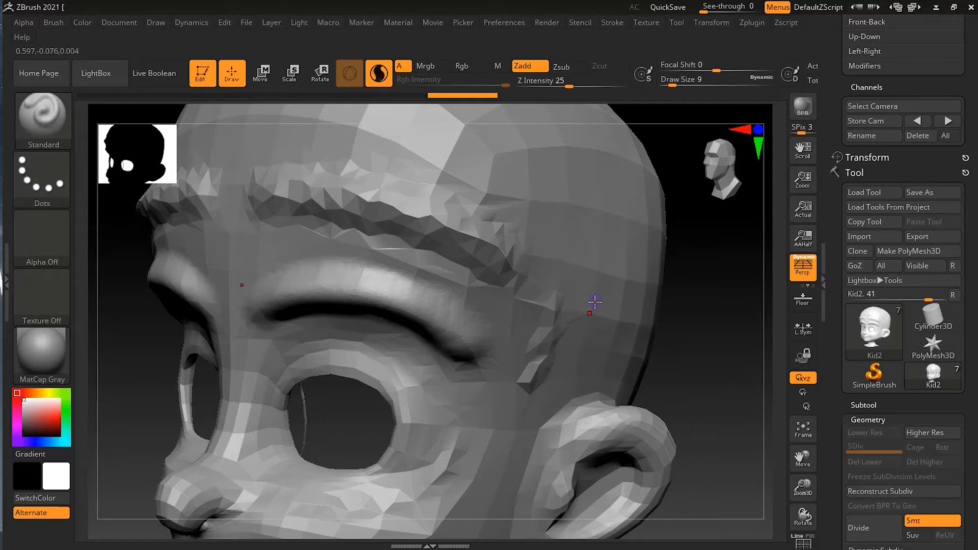
key(ctrl+z)
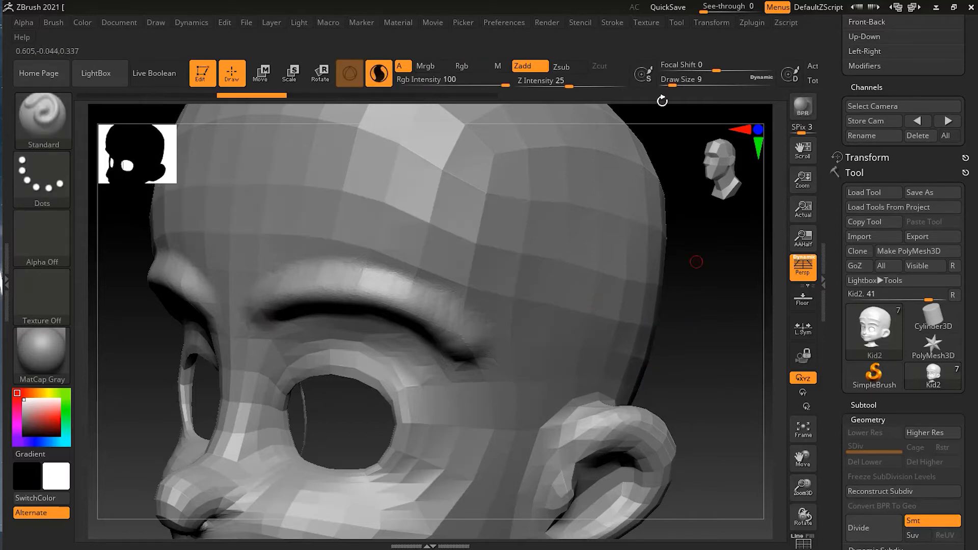
Step: Check the stroke settings and sculpt a long curved ridge across the forehead above the brow at Draw Size 23
click(612, 22)
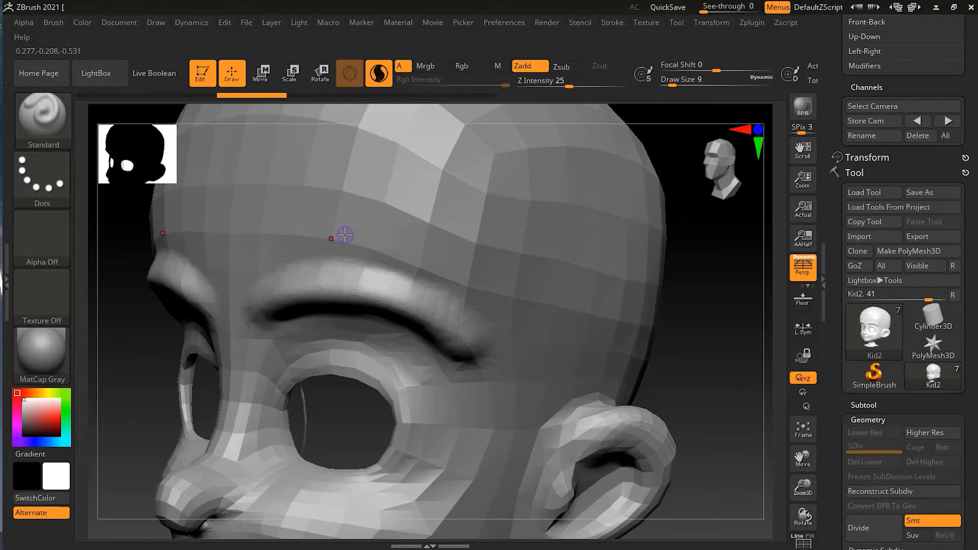
key(s)
drag(336, 232, 342, 232)
mouse_move(274, 236)
mouse_down()
mouse_move(337, 206)
mouse_move(474, 240)
mouse_move(545, 298)
mouse_move(359, 203)
mouse_move(257, 229)
mouse_move(398, 240)
mouse_move(532, 275)
mouse_up()
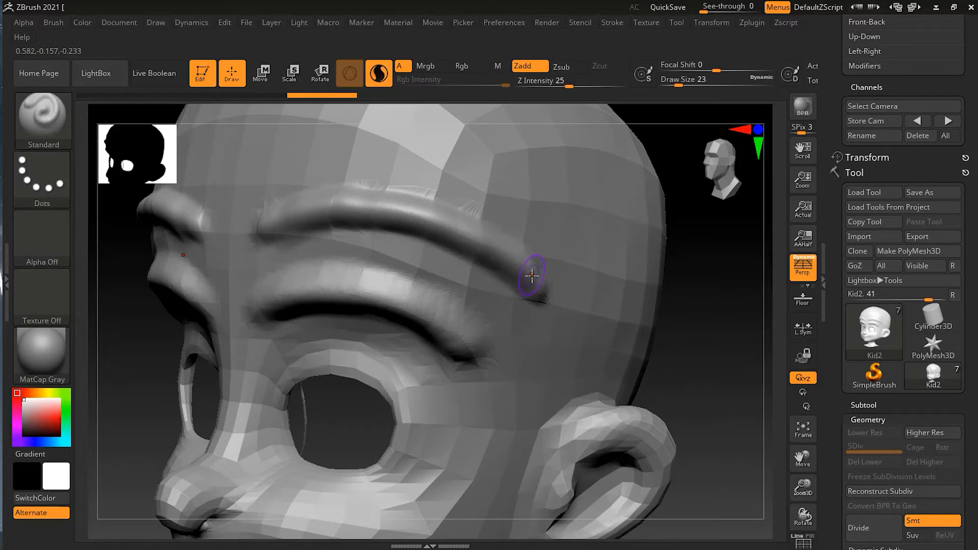
Step: Sculpt a shorter, thinner ridge higher on the forehead with the Draw Size reduced to 14
key(s)
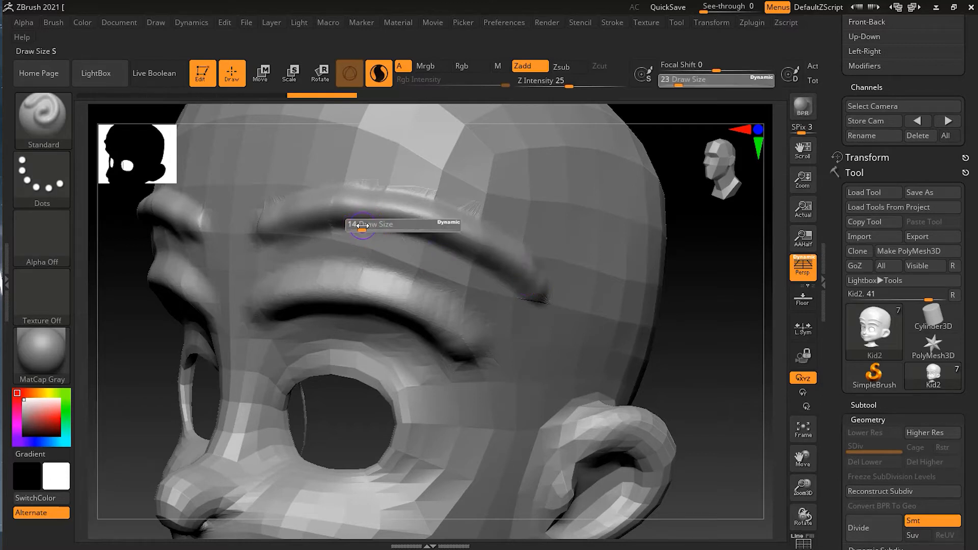
click(362, 226)
mouse_move(282, 170)
mouse_down()
mouse_move(387, 146)
mouse_move(288, 165)
mouse_move(468, 167)
mouse_move(434, 153)
mouse_move(480, 163)
mouse_move(395, 155)
mouse_up()
Step: Sculpt a fine stroke down the side of the forehead towards the temple at Draw Size 3
key(s)
drag(426, 262, 421, 266)
mouse_move(488, 186)
mouse_down()
mouse_move(554, 218)
mouse_move(462, 176)
mouse_move(533, 201)
mouse_move(476, 170)
mouse_move(544, 213)
mouse_move(520, 186)
mouse_move(509, 187)
mouse_move(539, 206)
mouse_move(561, 284)
mouse_up()
right_drag(560, 284, 712, 326)
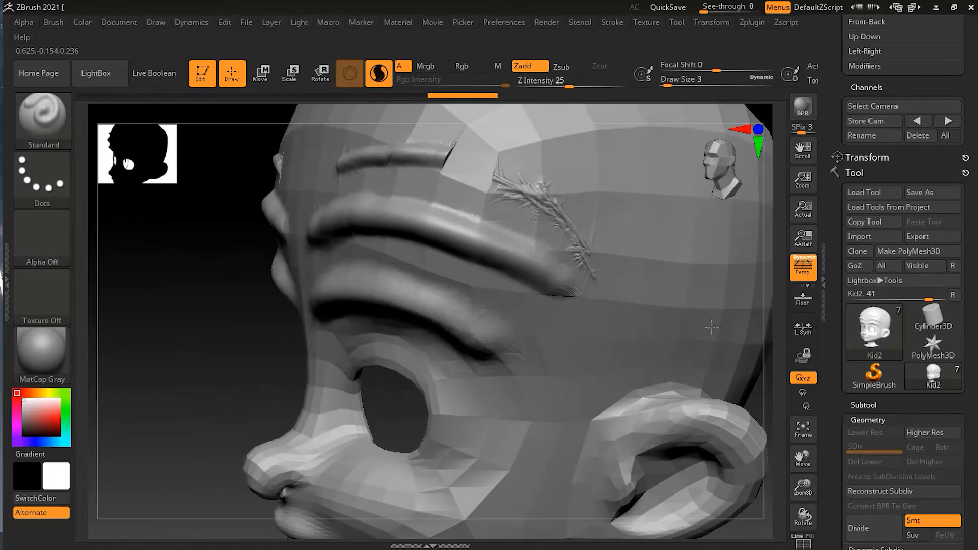
alt+drag(195, 383, 49, 393)
drag(680, 386, 731, 384)
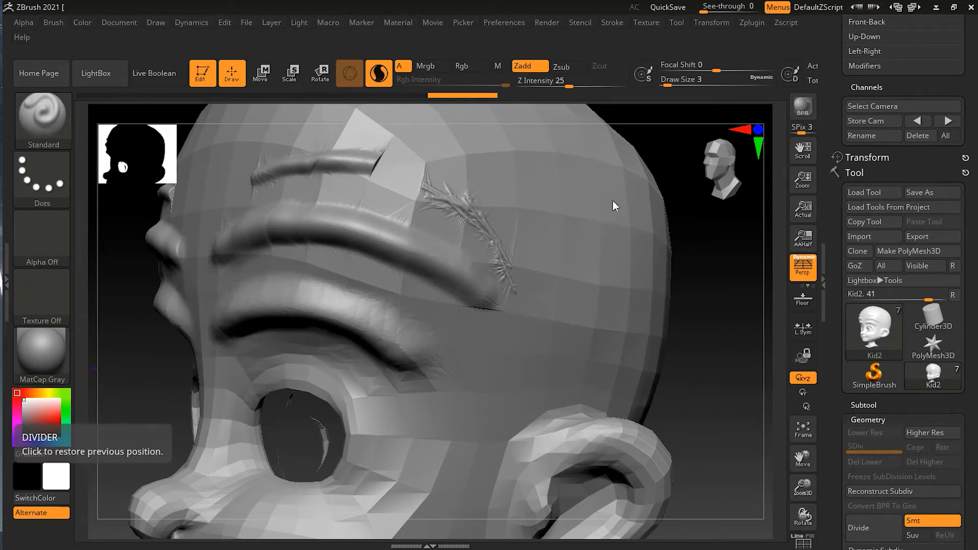
Step: Revisit the Sculptris Pro settings and undo all the ridges sculpted on the forehead, temple and brow
click(612, 23)
click(670, 267)
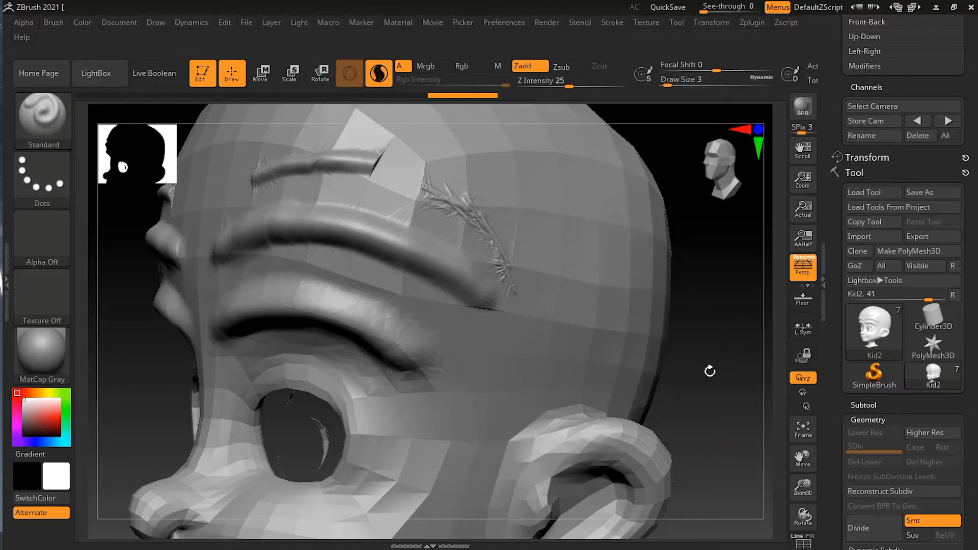
key(ctrl+z)
key(ctrl+z)
key(ctrl+z)
key(ctrl+z)
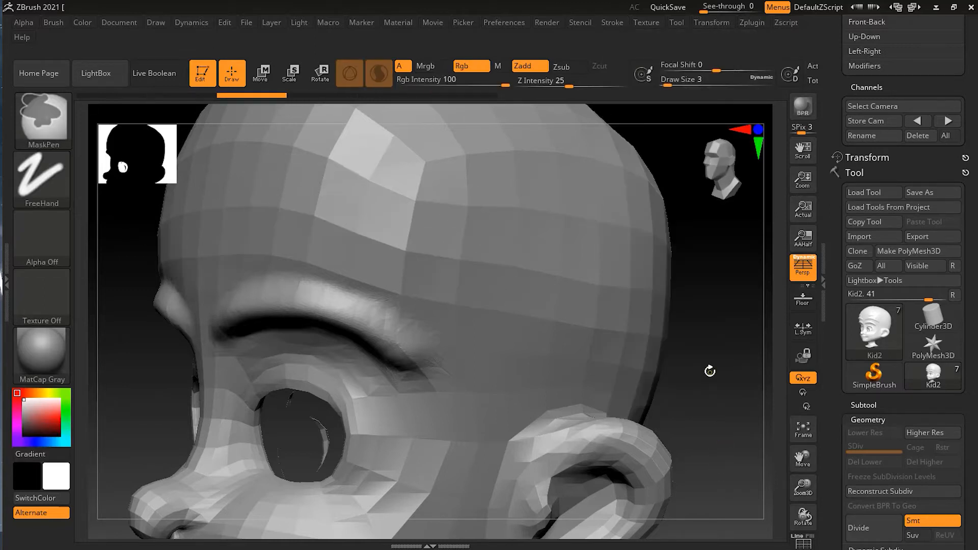
key(ctrl+z)
key(ctrl+z)
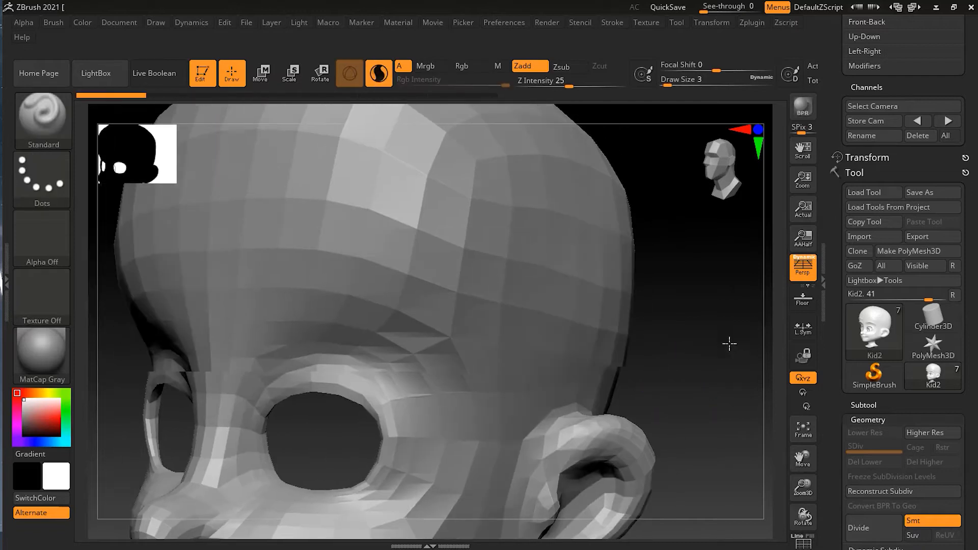
Step: Sculpt a thick curved ridge along the brow at Draw Size 23 and display the polyframe wireframe
drag(729, 344, 714, 385)
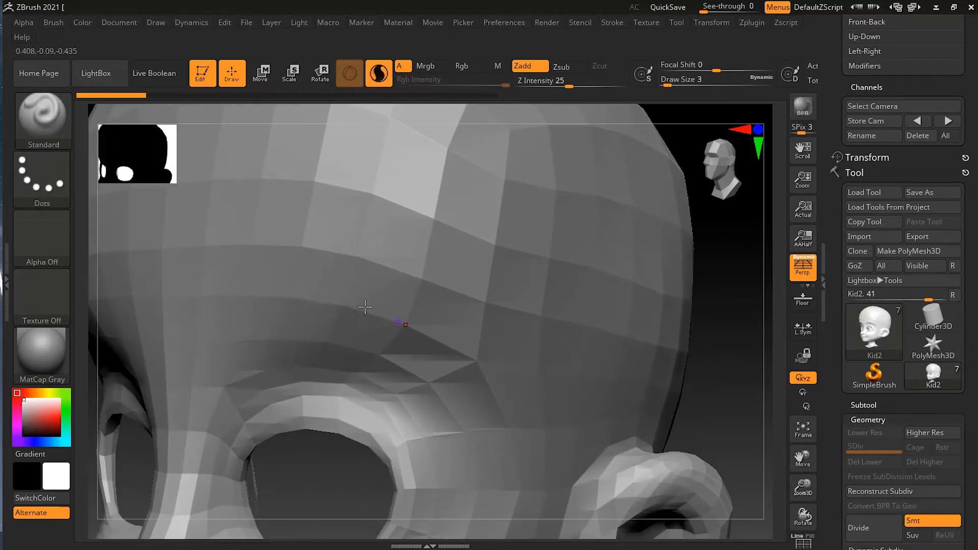
key(s)
drag(343, 326, 354, 329)
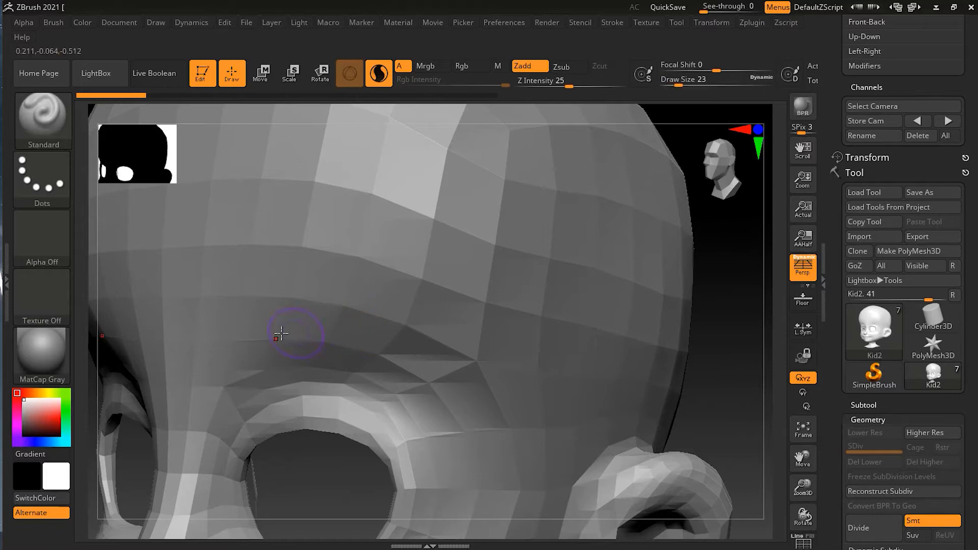
mouse_move(224, 336)
mouse_down()
mouse_move(319, 288)
mouse_move(490, 337)
mouse_move(535, 392)
mouse_move(390, 301)
mouse_move(185, 337)
mouse_move(445, 314)
mouse_move(541, 407)
mouse_up()
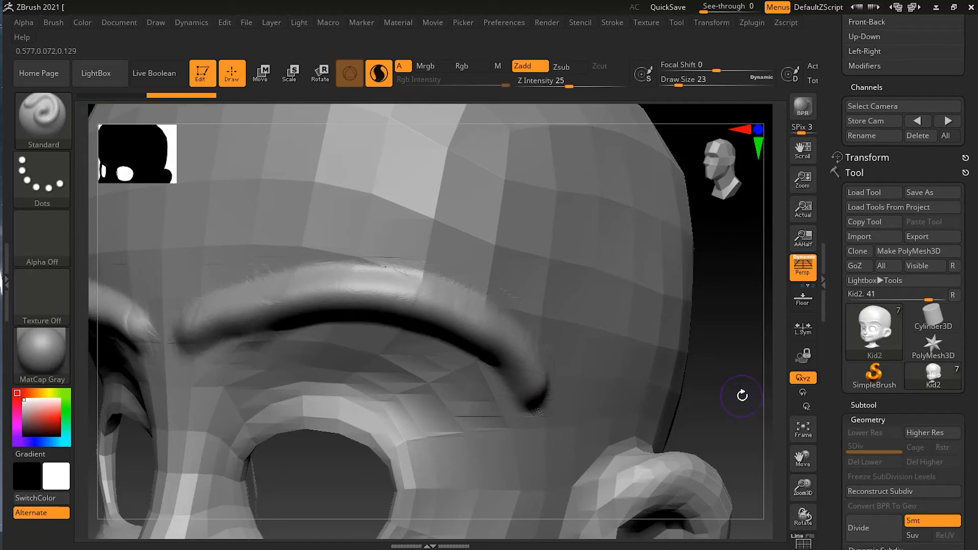
key(shift)
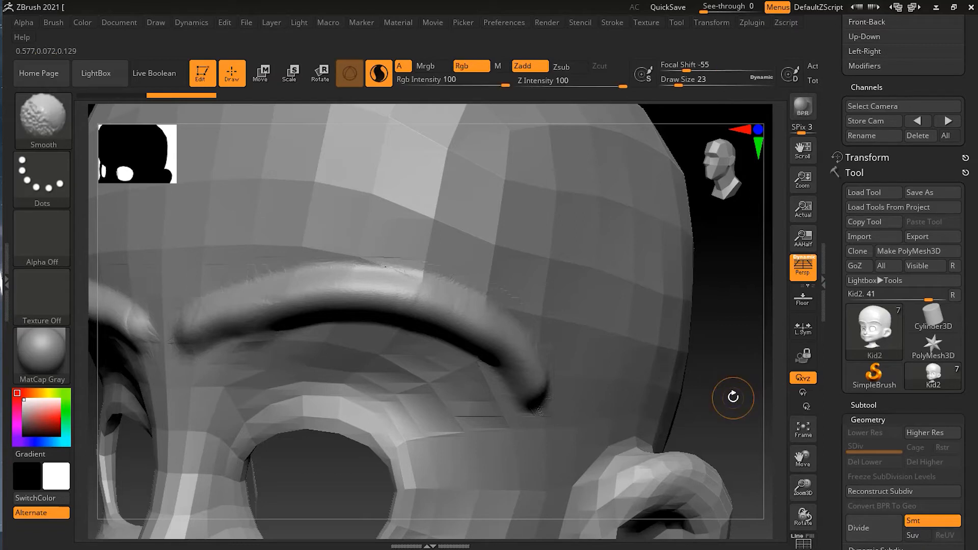
key(shift+f)
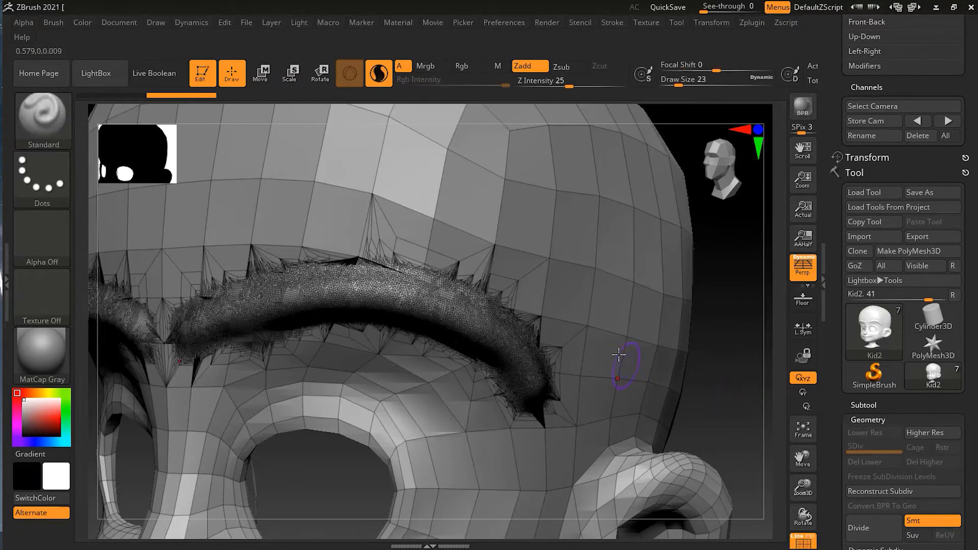
Step: Sculpt a thin stroke along the middle of the thick brow ridge at Draw Size 8
key(s)
drag(618, 355, 609, 354)
mouse_move(214, 327)
mouse_down()
mouse_move(394, 299)
mouse_move(461, 316)
mouse_move(520, 361)
mouse_up()
drag(720, 404, 723, 354)
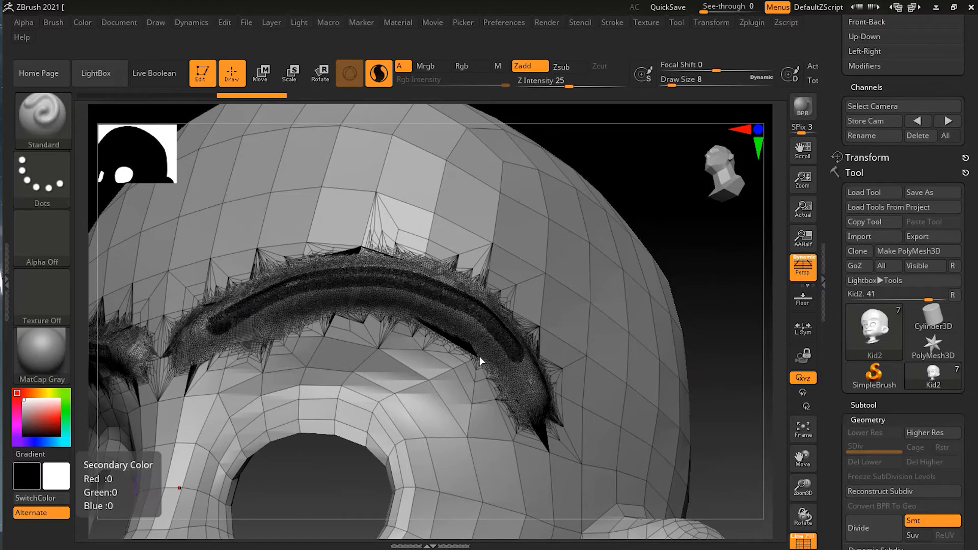
Step: Review the Sculptris Pro options and sculpt a short diagonal stroke on the forehead at Draw Size 8
click(614, 23)
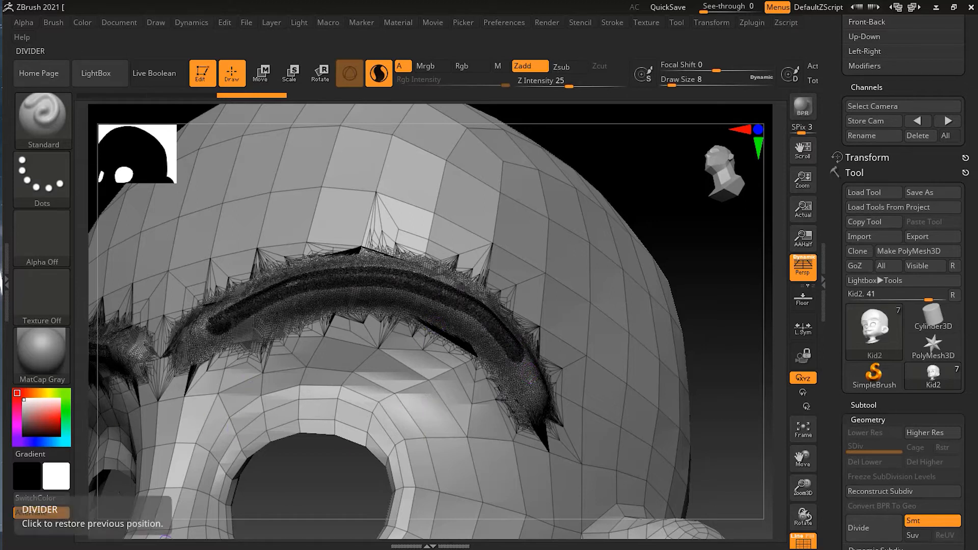
drag(665, 241, 670, 267)
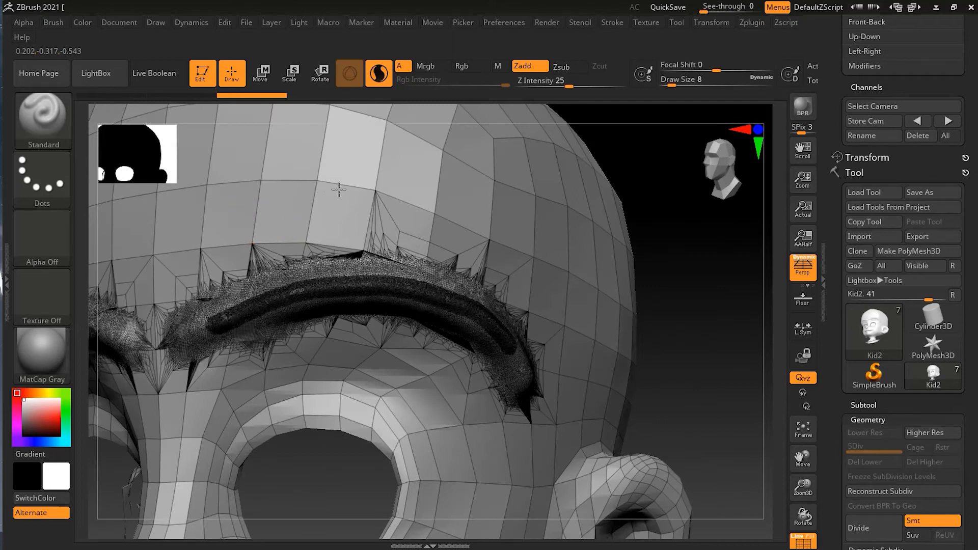
click(320, 175)
mouse_move(320, 175)
mouse_down()
mouse_move(460, 176)
mouse_move(303, 189)
mouse_move(226, 225)
mouse_move(418, 145)
mouse_move(406, 166)
mouse_up()
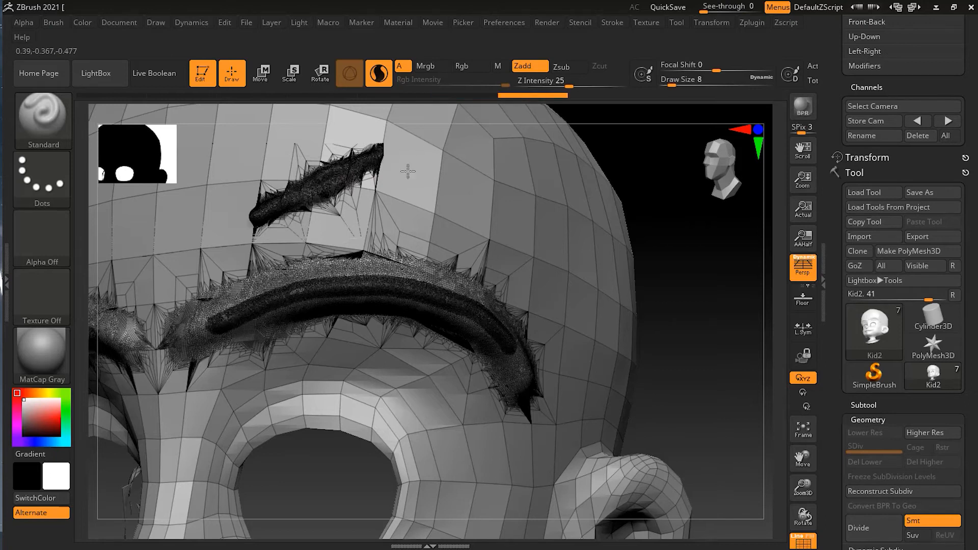
Step: Sculpt over the short forehead stroke at Draw Size 39 and compare the surface with the wireframe hidden and shown
mouse_move(703, 273)
mouse_down()
mouse_move(674, 229)
mouse_move(650, 216)
mouse_move(561, 239)
mouse_up()
key(s)
drag(377, 249, 384, 251)
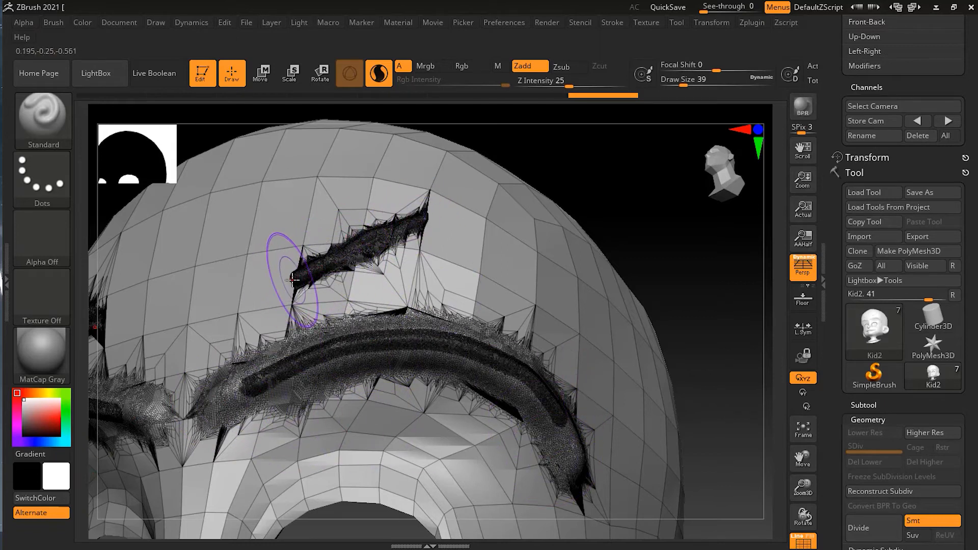
mouse_move(322, 259)
mouse_down()
mouse_move(397, 220)
mouse_move(474, 214)
mouse_move(326, 255)
mouse_move(295, 284)
mouse_up()
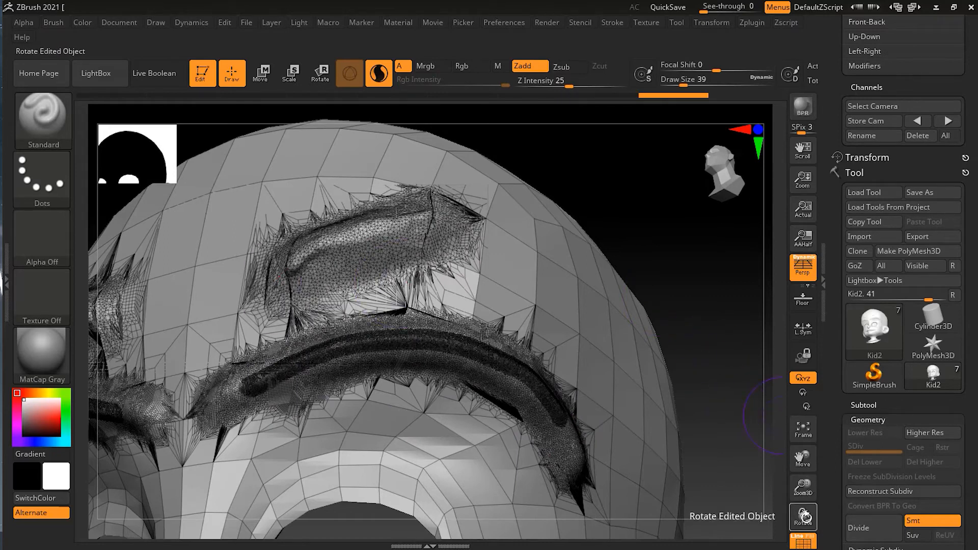
click(802, 542)
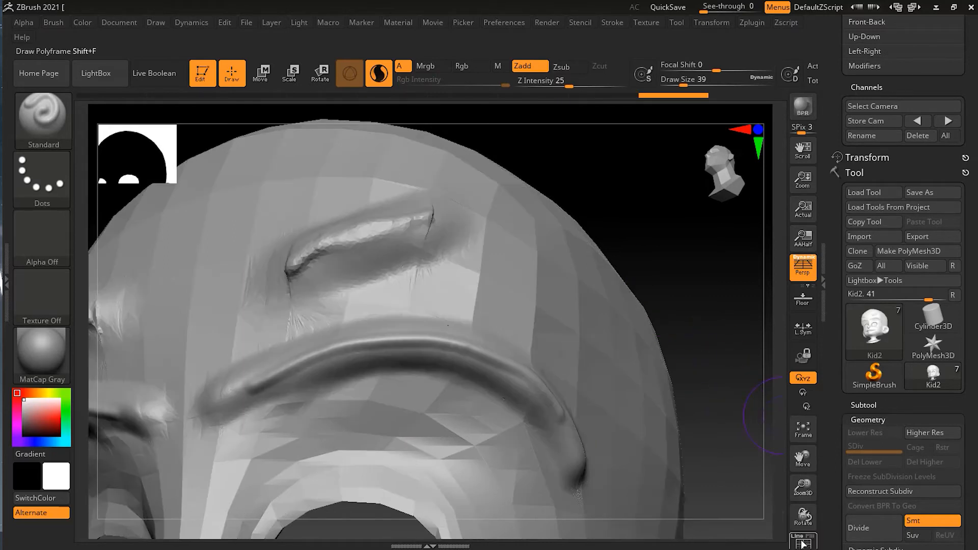
click(802, 542)
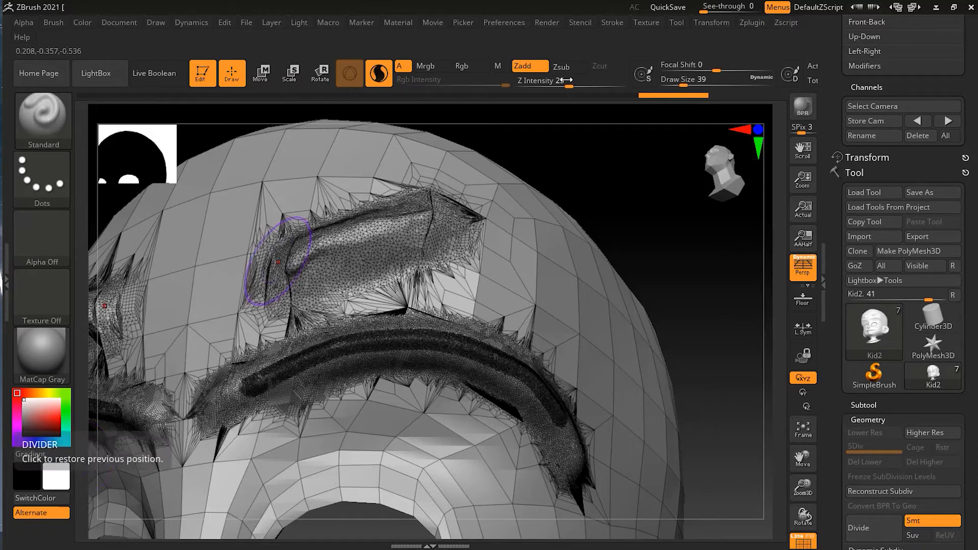
Step: Undo the forehead strokes and brow ridges to restore the unsculpted head mesh
click(619, 22)
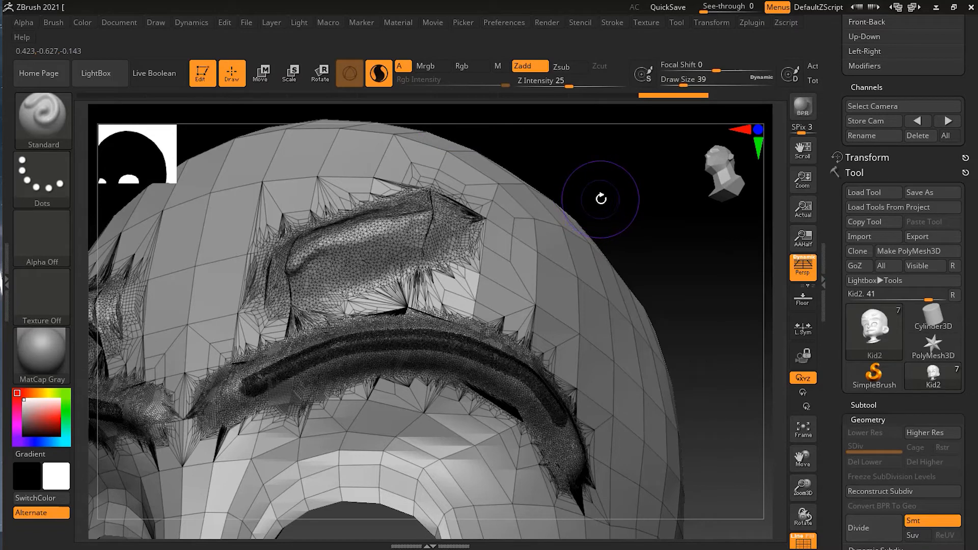
key(ctrl+z)
key(ctrl+z)
key(ctrl+z)
key(ctrl+z)
key(ctrl+z)
key(ctrl+z)
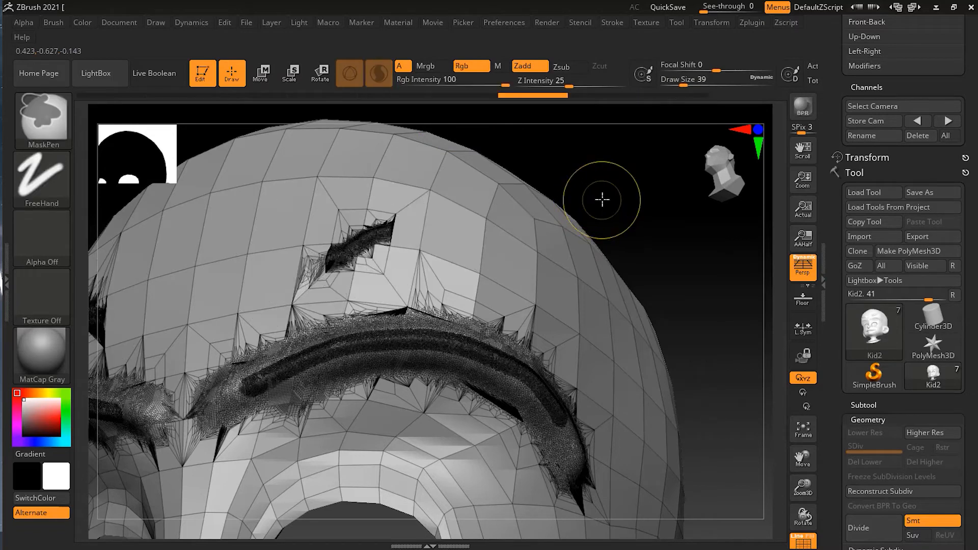
key(ctrl+z)
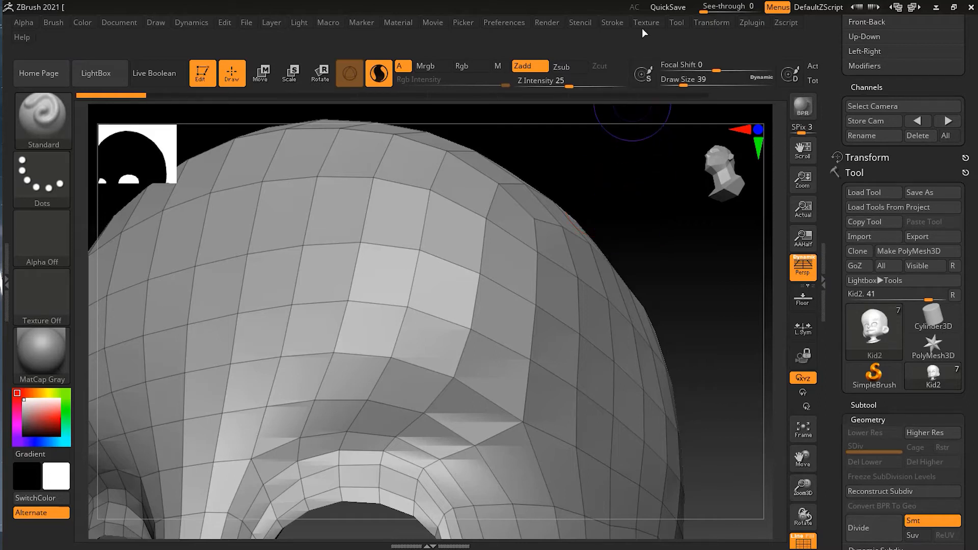
Step: Adjust the Sculptris Pro settings and sculpt a wide brow ridge at Draw Size 39 with a thin stroke along it at Draw Size 7
click(614, 23)
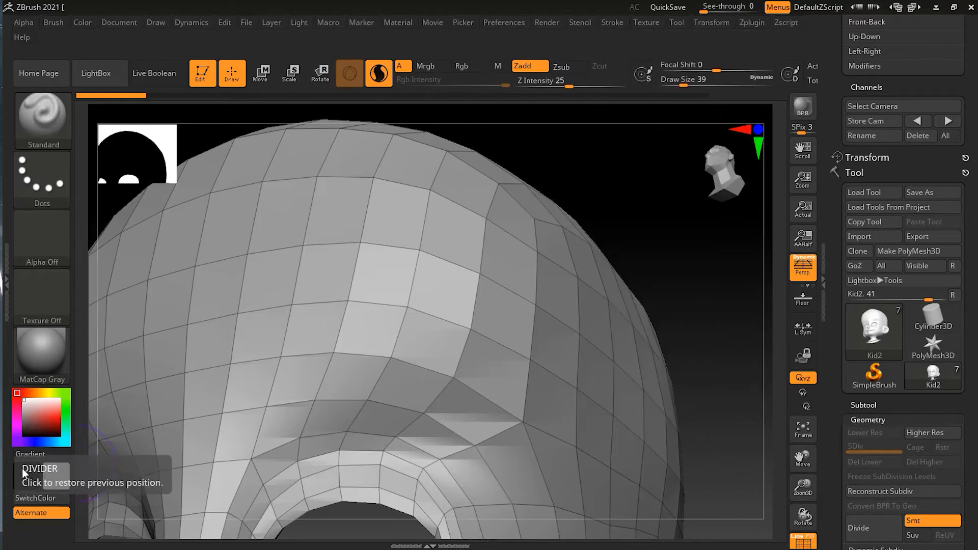
mouse_move(238, 388)
mouse_down()
mouse_move(341, 348)
mouse_move(459, 326)
mouse_move(560, 423)
mouse_move(581, 459)
mouse_move(331, 349)
mouse_move(254, 374)
mouse_up()
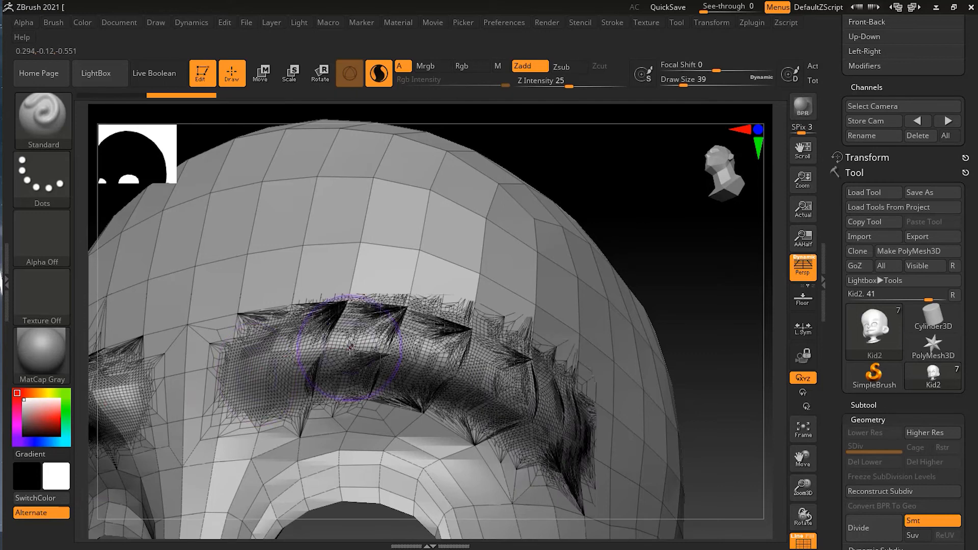
key(bracketleft)
key(bracketleft)
key(bracketleft)
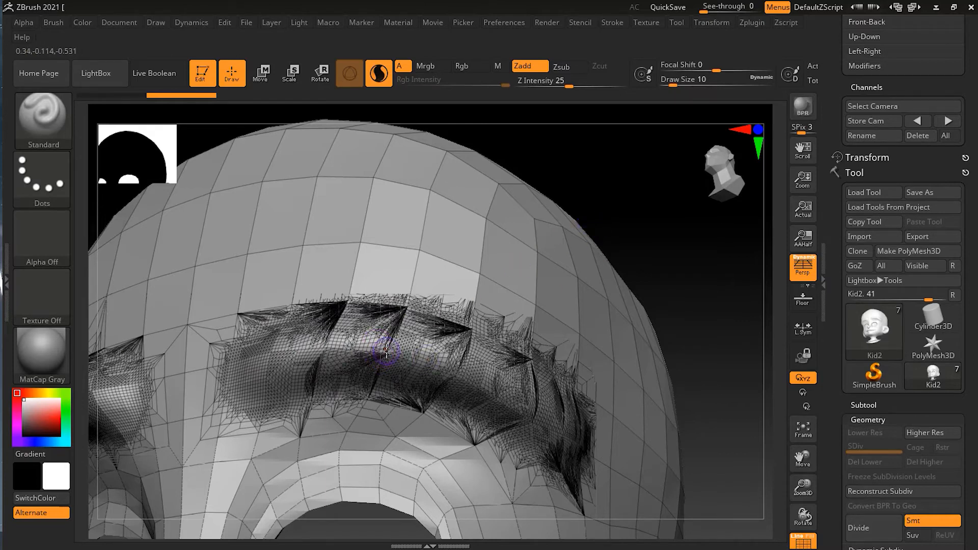
key(s)
drag(386, 351, 383, 352)
mouse_move(259, 367)
mouse_down()
mouse_move(321, 353)
mouse_move(413, 353)
mouse_move(515, 386)
mouse_move(575, 433)
mouse_up()
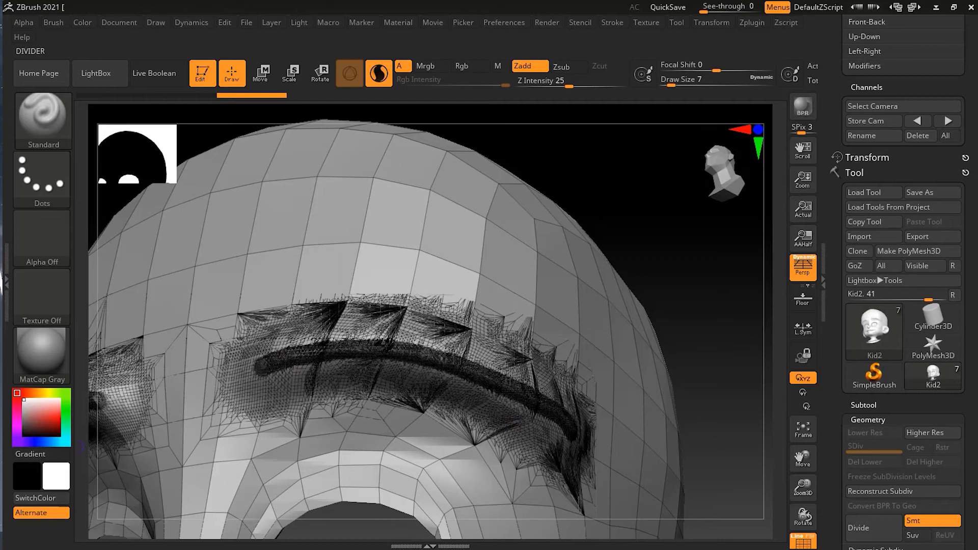
Step: Sculpt a thin stroke along the brow ridge at Draw Size 9 and inspect the surrounding wireframe up close
drag(397, 391, 444, 381)
key(ctrl+z)
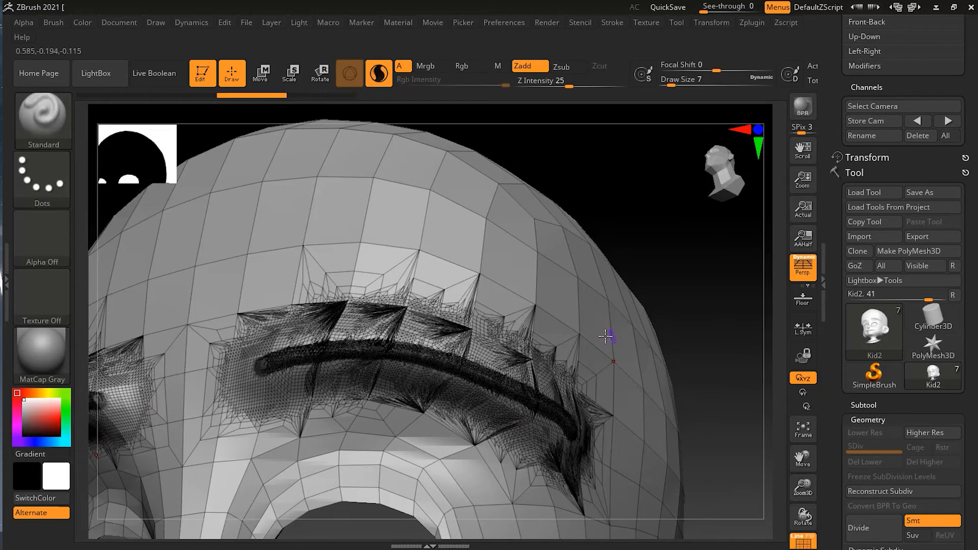
drag(650, 311, 801, 208)
alt+drag(721, 242, 769, 148)
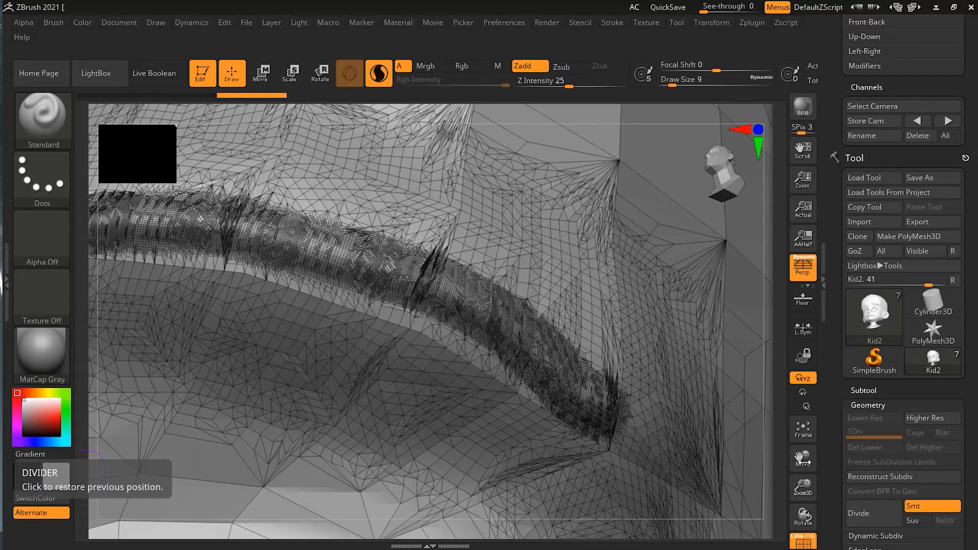
mouse_move(803, 487)
mouse_down()
mouse_move(654, 370)
mouse_move(701, 332)
mouse_move(597, 309)
mouse_move(725, 291)
mouse_move(500, 358)
mouse_up()
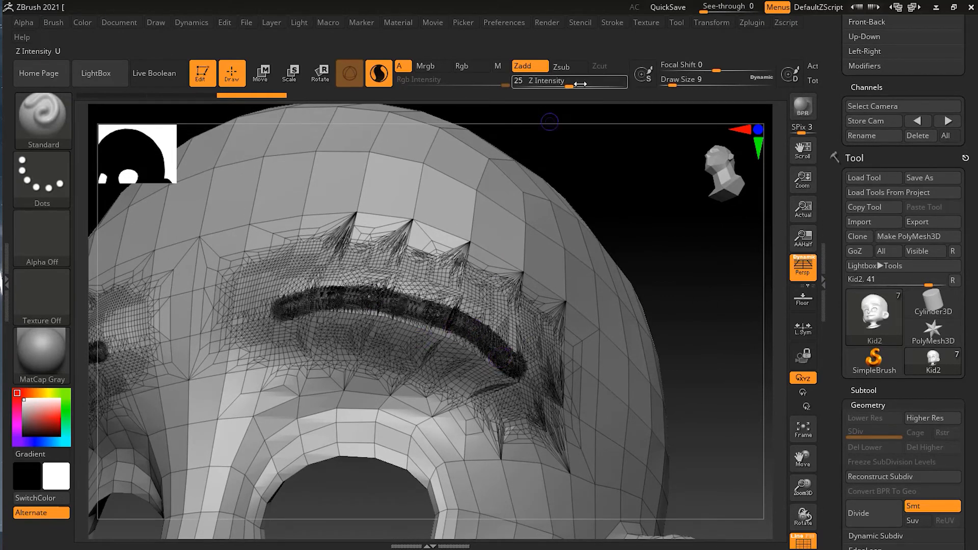
Step: Undo the brow strokes and sculpt a thin stroke across the bare brow at Draw Size 7
click(612, 22)
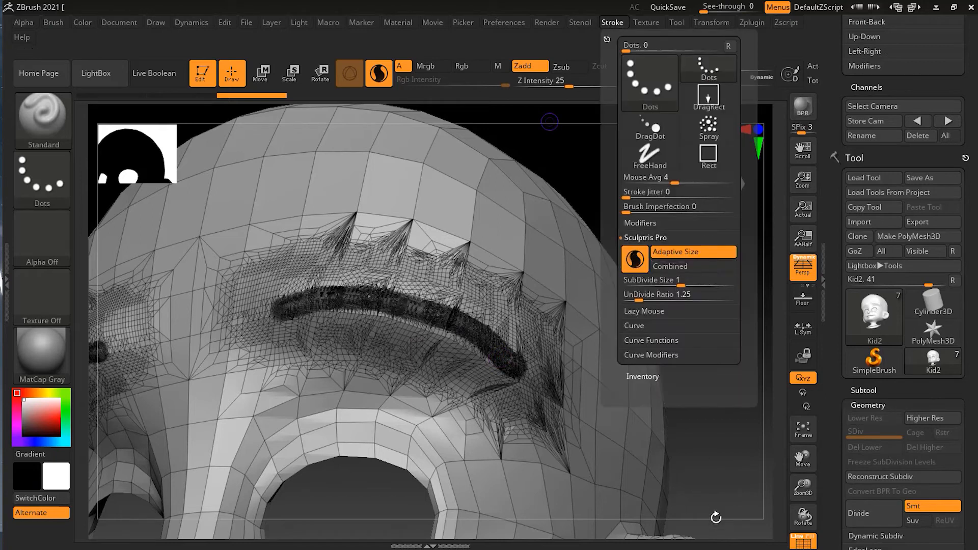
key(ctrl)
key(ctrl+z)
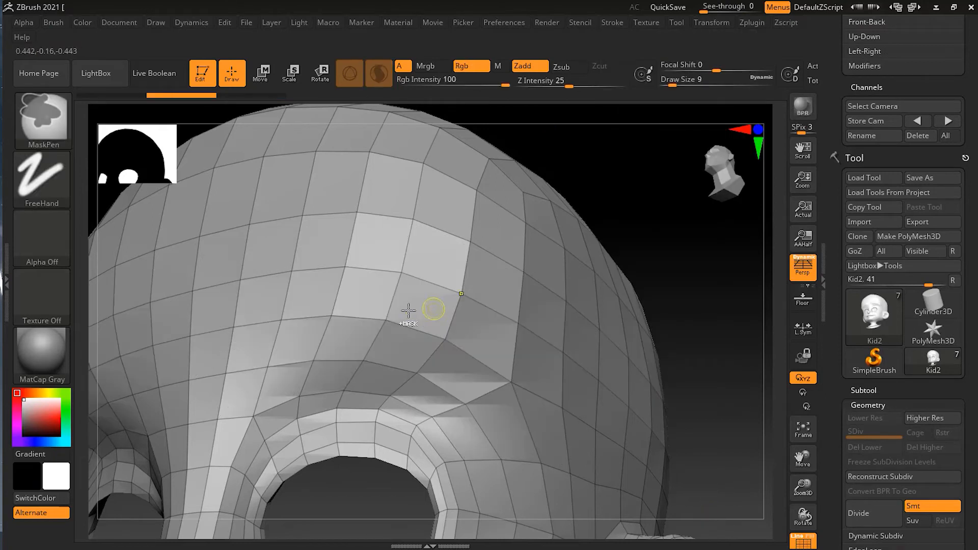
key(ctrl+z)
key(s)
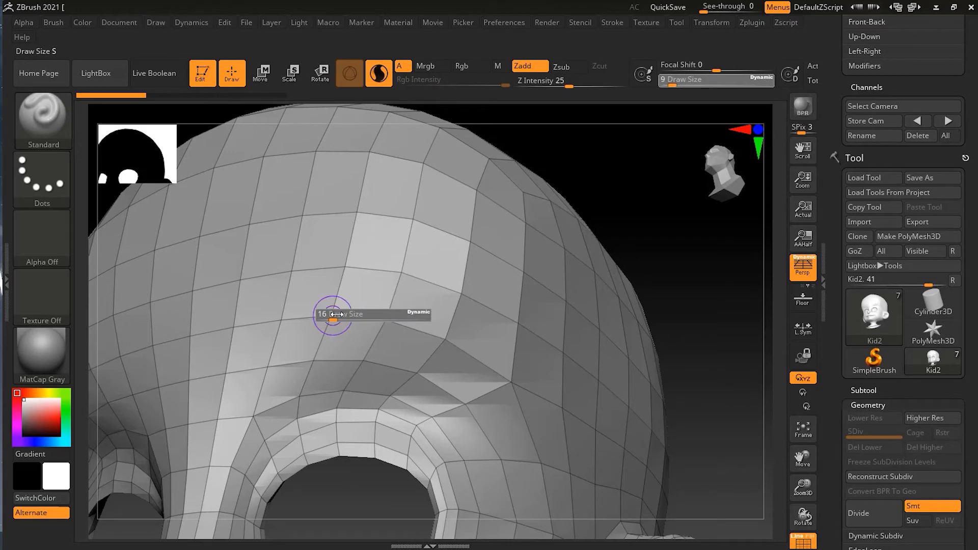
mouse_move(332, 315)
mouse_down()
mouse_move(280, 318)
mouse_move(321, 307)
mouse_move(261, 326)
mouse_move(392, 310)
mouse_move(464, 322)
mouse_move(501, 353)
mouse_up()
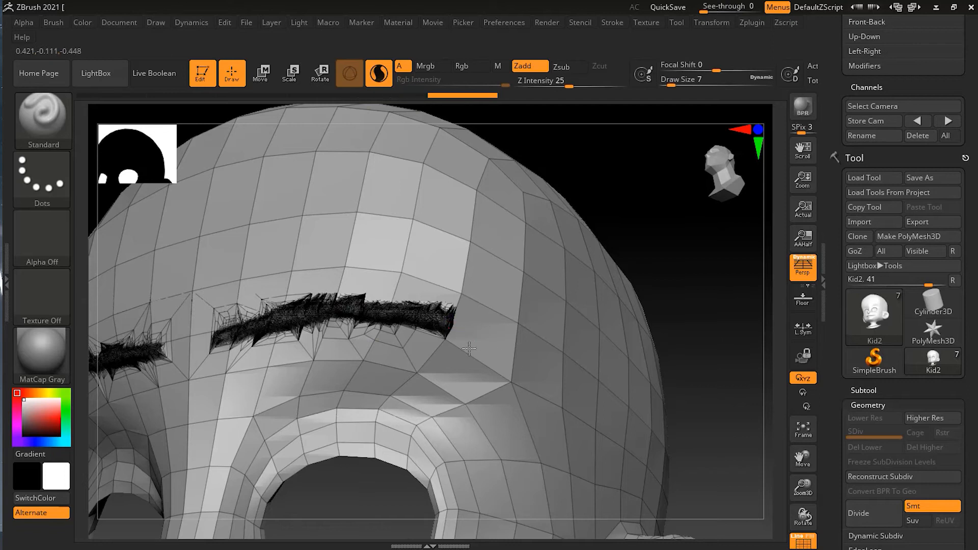
Step: Sculpt a wide brow ridge over the thin stroke at Draw Size 41
key(s)
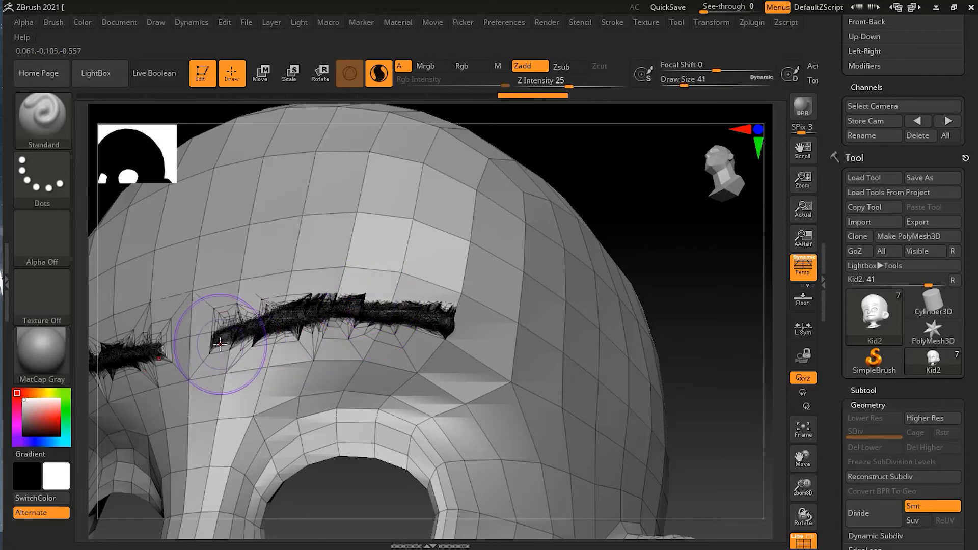
mouse_move(221, 344)
mouse_down()
mouse_move(388, 304)
mouse_move(459, 319)
mouse_move(514, 306)
mouse_move(258, 314)
mouse_move(196, 346)
mouse_up()
mouse_move(647, 222)
mouse_down()
mouse_move(671, 234)
mouse_move(596, 286)
mouse_move(586, 275)
mouse_move(603, 234)
mouse_move(641, 233)
mouse_up()
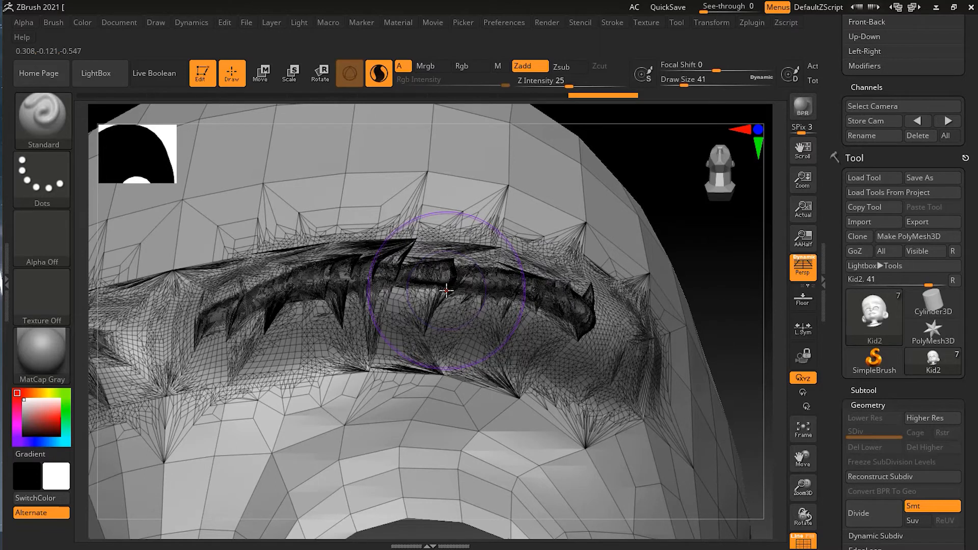
Step: Compare the brow ridge's surface with the wireframe hidden and shown
click(805, 543)
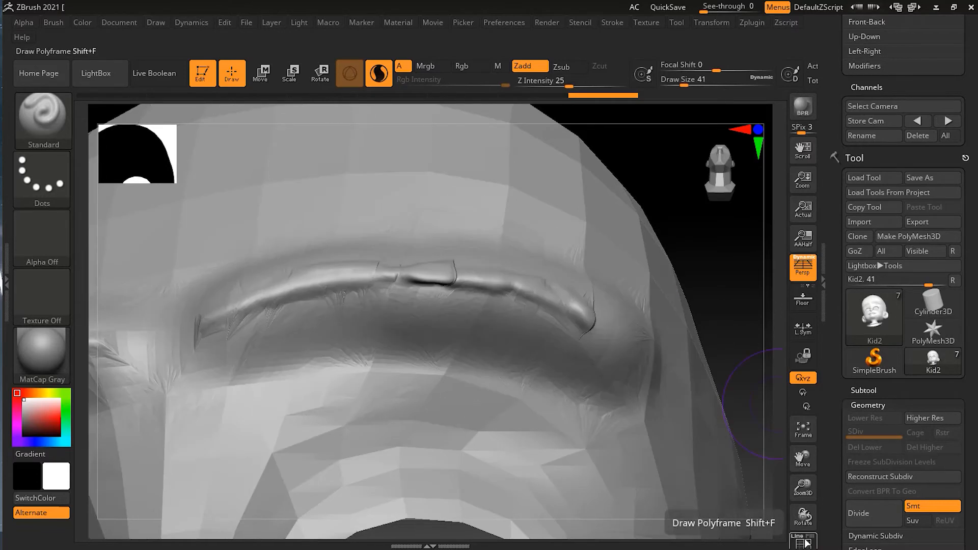
click(805, 542)
click(805, 543)
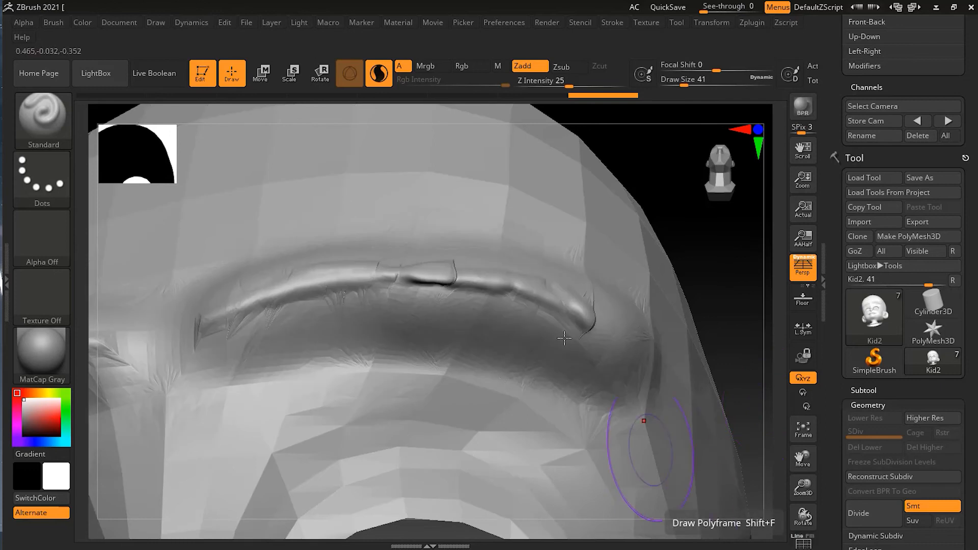
drag(378, 271, 406, 273)
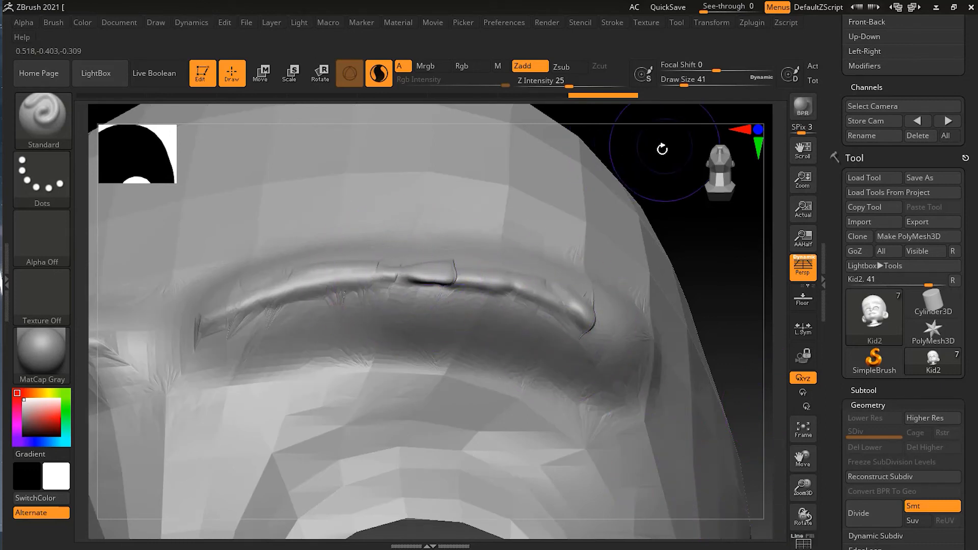
Step: Enable Combined alongside Adaptive Size in the Sculptris Pro options and show the wireframe on the head
click(612, 23)
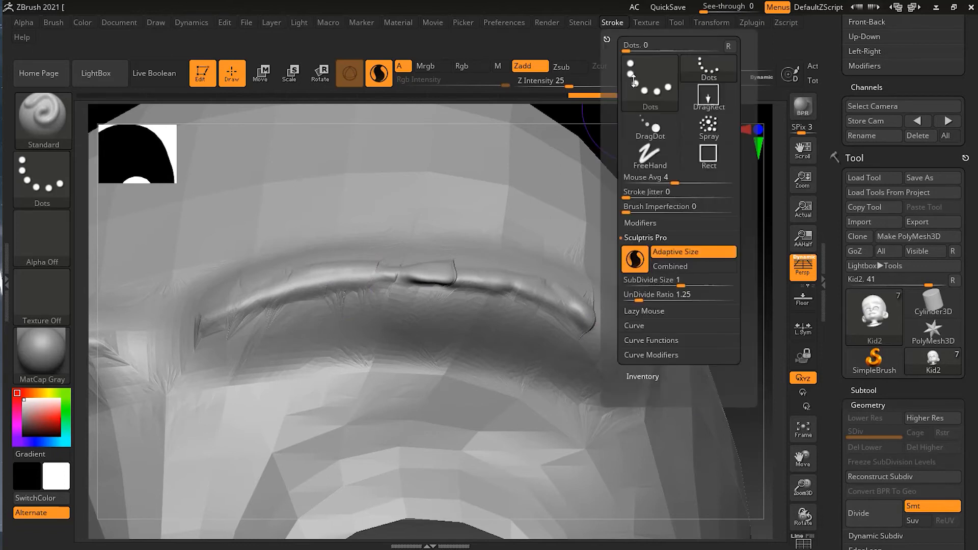
click(682, 268)
mouse_move(718, 268)
mouse_down()
mouse_move(666, 273)
mouse_move(659, 286)
mouse_move(692, 265)
mouse_move(696, 234)
mouse_move(712, 229)
mouse_move(649, 256)
mouse_move(708, 229)
mouse_up()
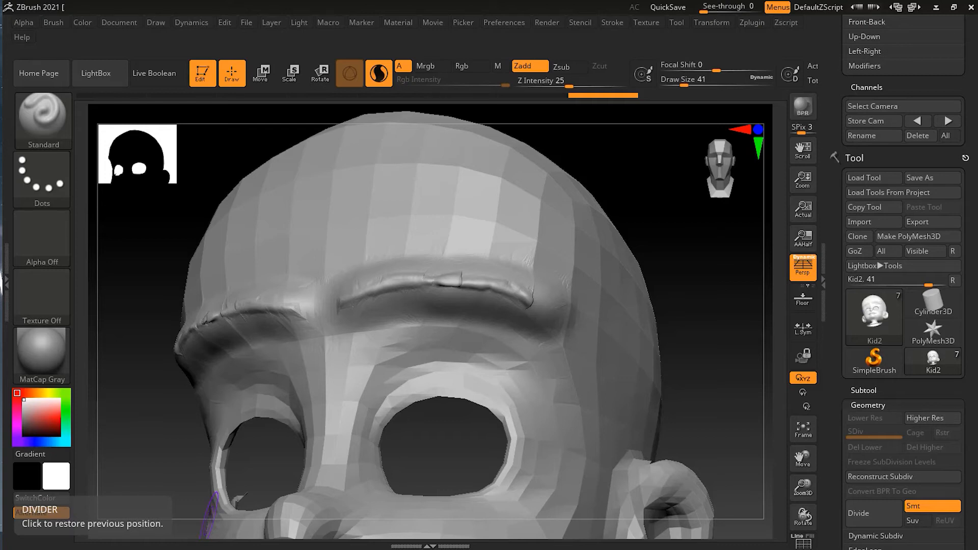
click(612, 23)
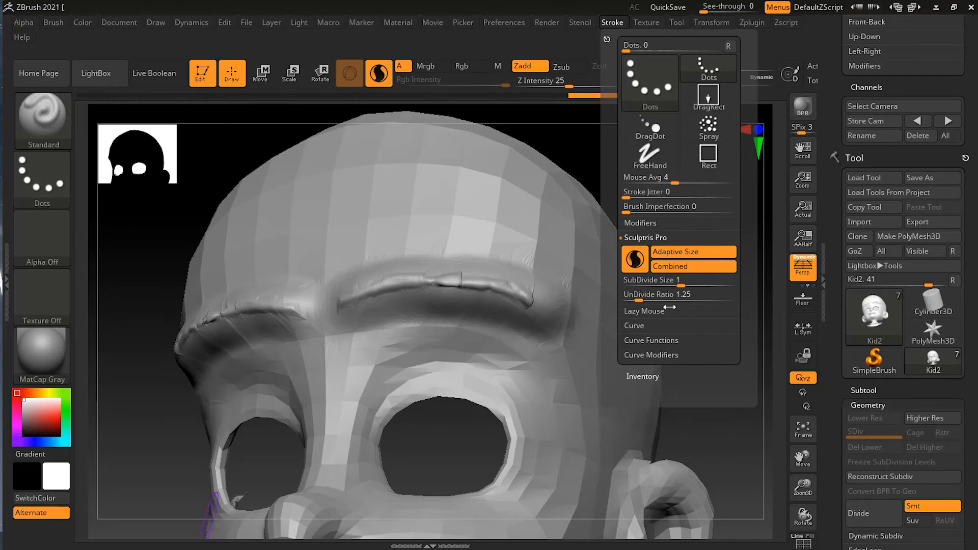
drag(705, 365, 700, 383)
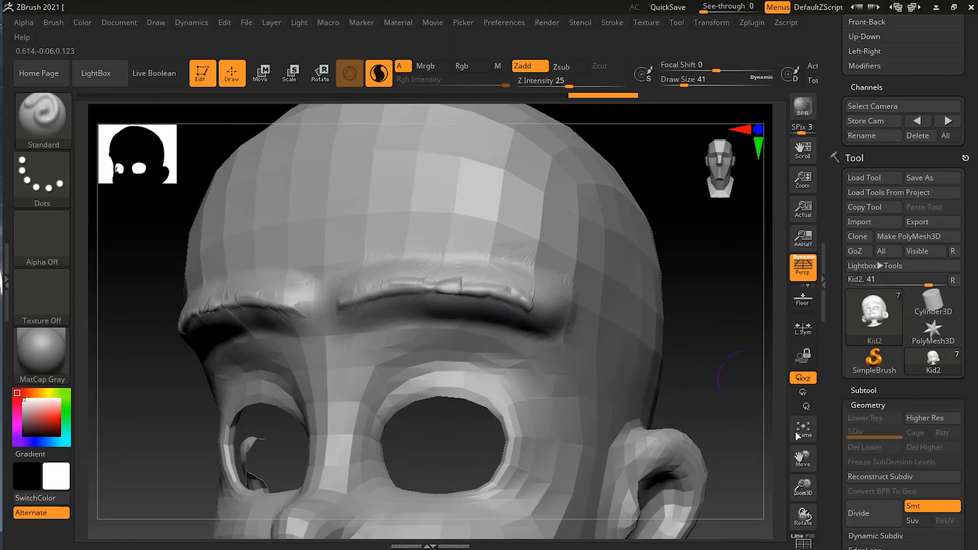
click(804, 541)
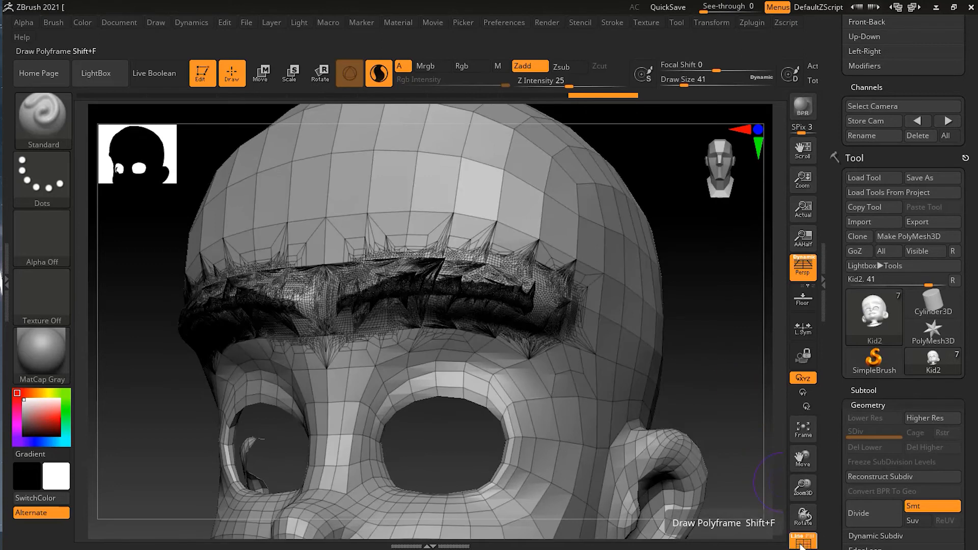
drag(666, 290, 666, 299)
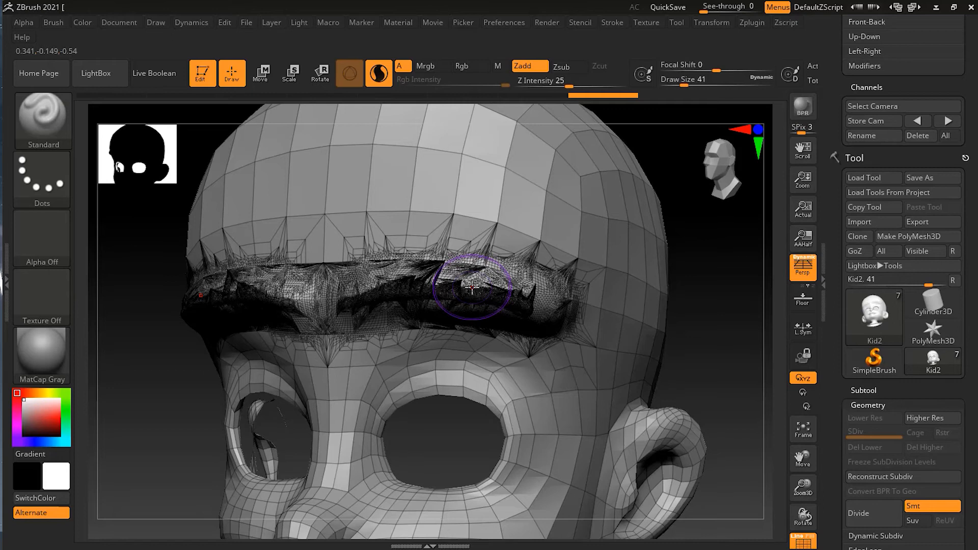
Step: Brush over the brow ridges and forehead at Draw Size 41 to even out the surface and its tessellation
mouse_move(472, 287)
shift+mouse_down()
mouse_move(230, 285)
mouse_move(397, 298)
mouse_move(510, 285)
mouse_move(530, 323)
mouse_move(431, 313)
mouse_move(389, 290)
mouse_move(412, 268)
mouse_move(393, 232)
mouse_move(572, 309)
mouse_move(522, 334)
mouse_move(413, 315)
mouse_move(366, 320)
shift+mouse_up()
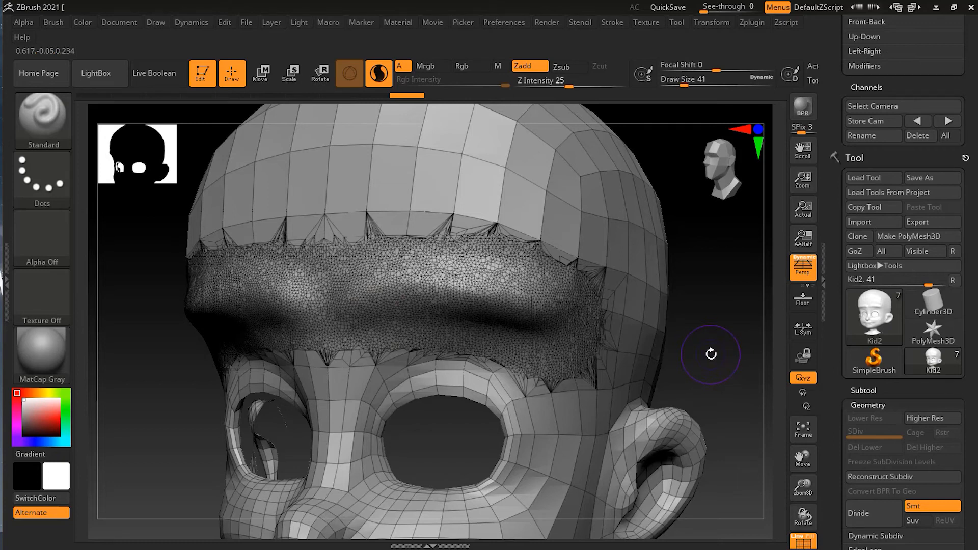
drag(711, 352, 727, 327)
mouse_move(239, 419)
mouse_down()
mouse_move(200, 419)
mouse_move(624, 451)
mouse_move(678, 442)
mouse_move(680, 431)
mouse_up()
mouse_move(565, 321)
shift+mouse_down()
mouse_move(555, 255)
mouse_move(473, 214)
mouse_move(336, 245)
shift+mouse_up()
mouse_move(482, 336)
shift+mouse_down()
mouse_move(530, 365)
mouse_move(544, 332)
shift+mouse_up()
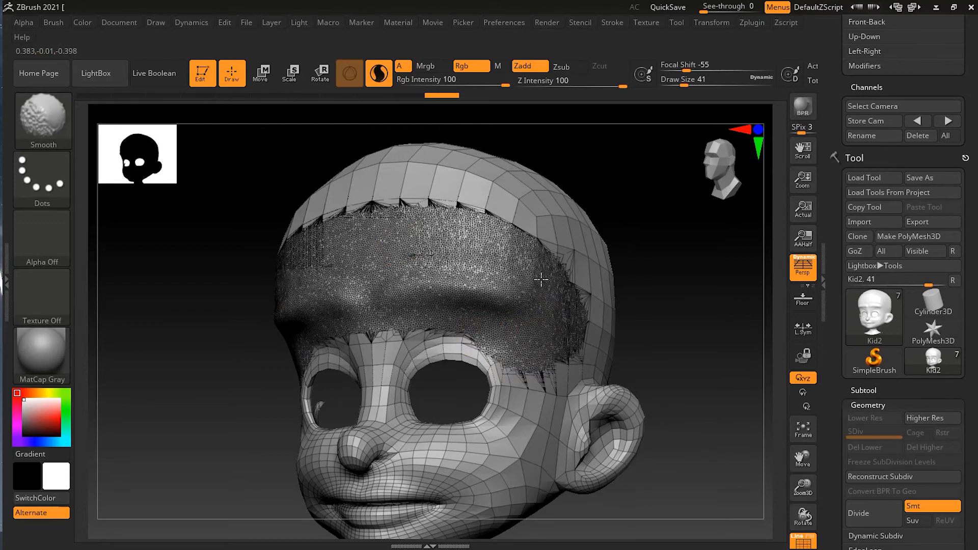
Step: Compare the retessellated forehead with the wireframe hidden and shown
click(803, 543)
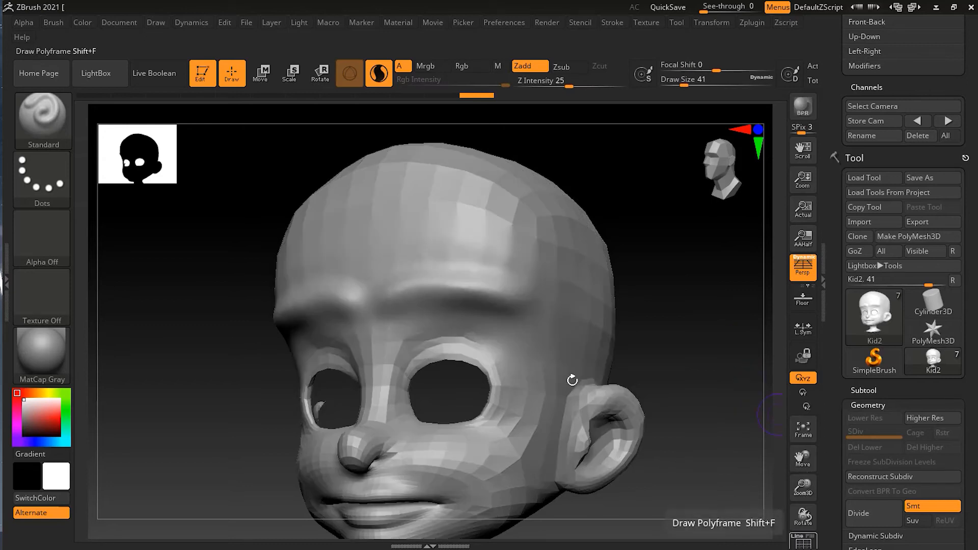
click(804, 544)
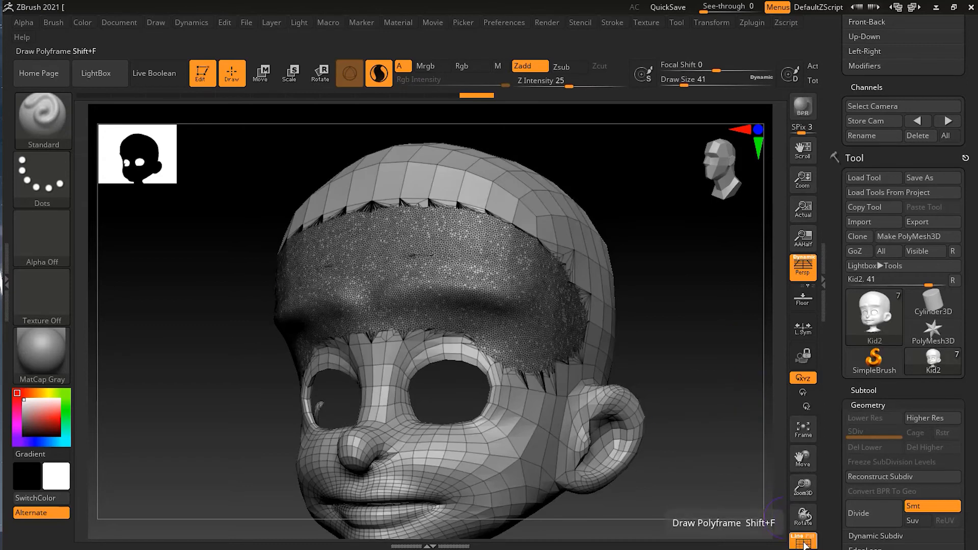
click(805, 544)
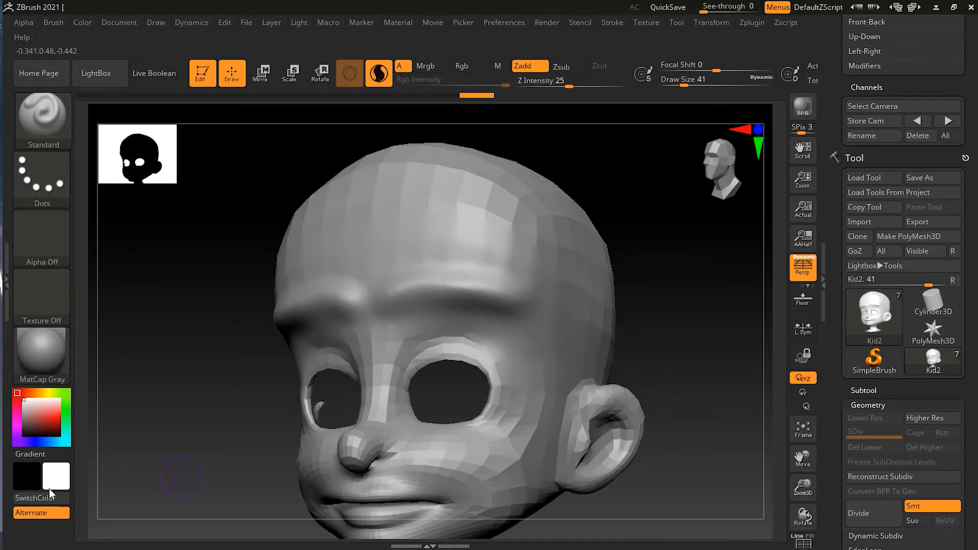
click(809, 545)
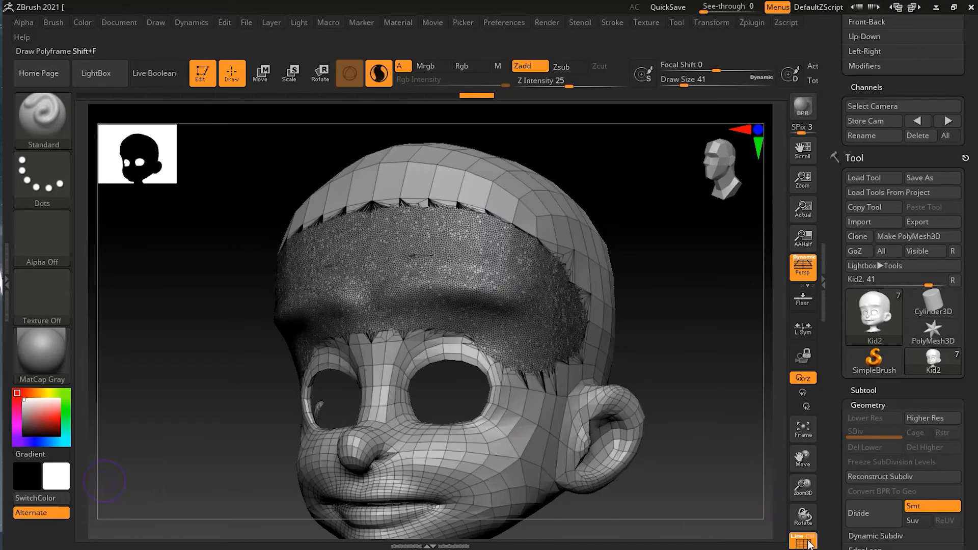
drag(690, 319, 700, 325)
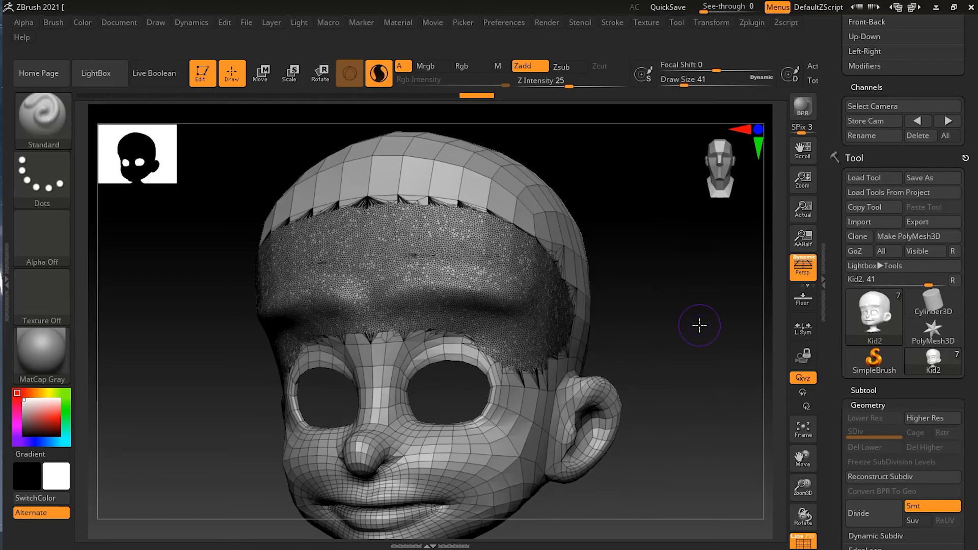
Step: Brush a small patch on the opposite side of the forehead at Draw Size 41 and check it without the wireframe
drag(670, 330, 633, 323)
ctrl+drag(379, 213, 374, 230)
drag(631, 270, 559, 265)
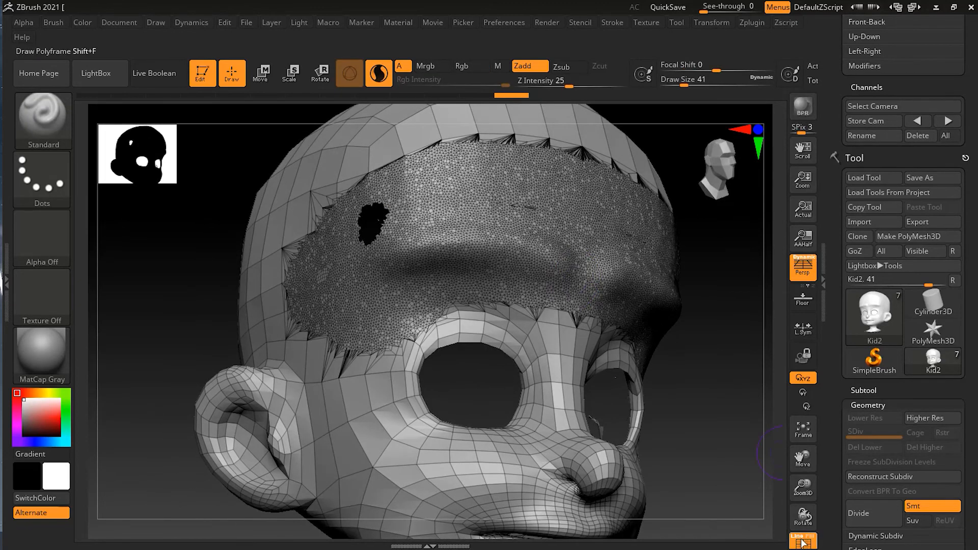
click(803, 541)
drag(694, 391, 615, 342)
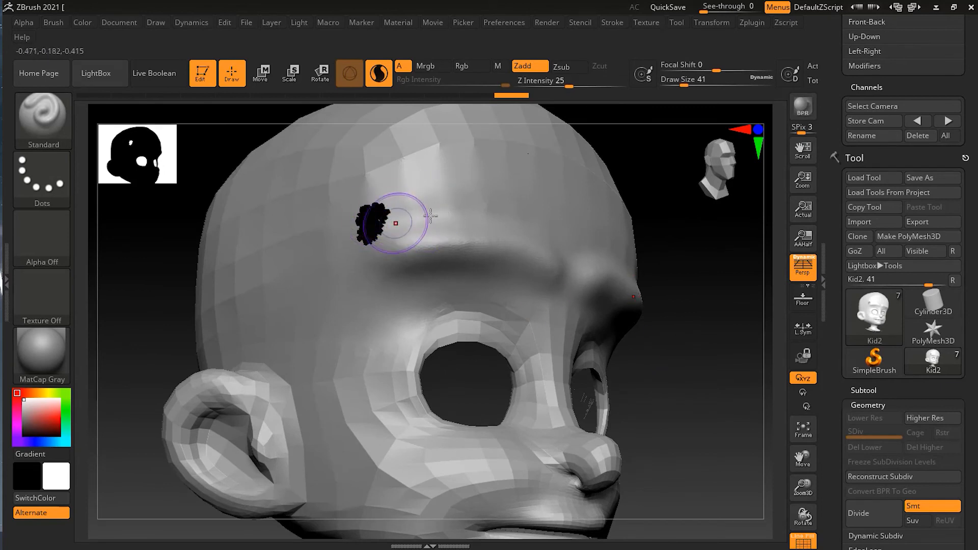
Step: Undo the small dark patch and the latest brushing on the forehead
key(ctrl)
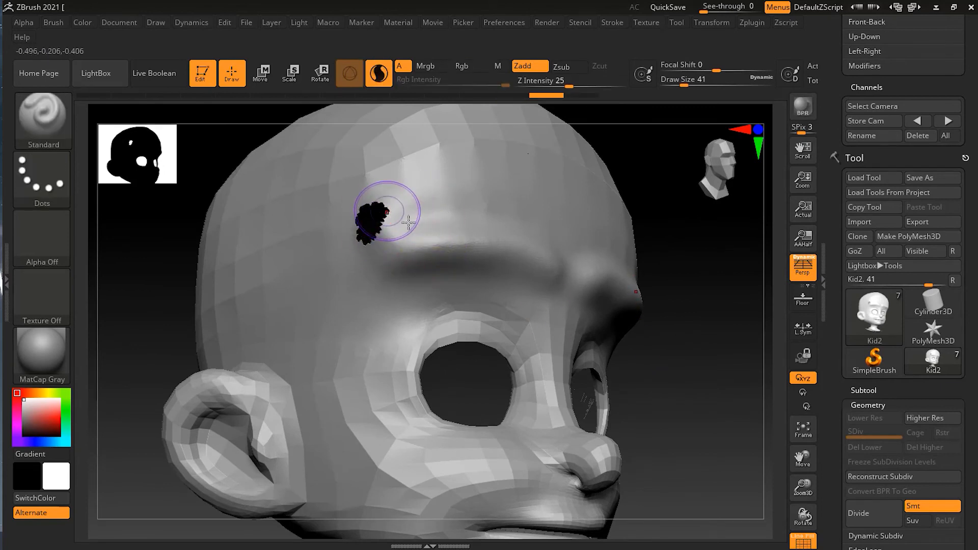
key(ctrl+z)
key(ctrl+z)
key(ctrl+z)
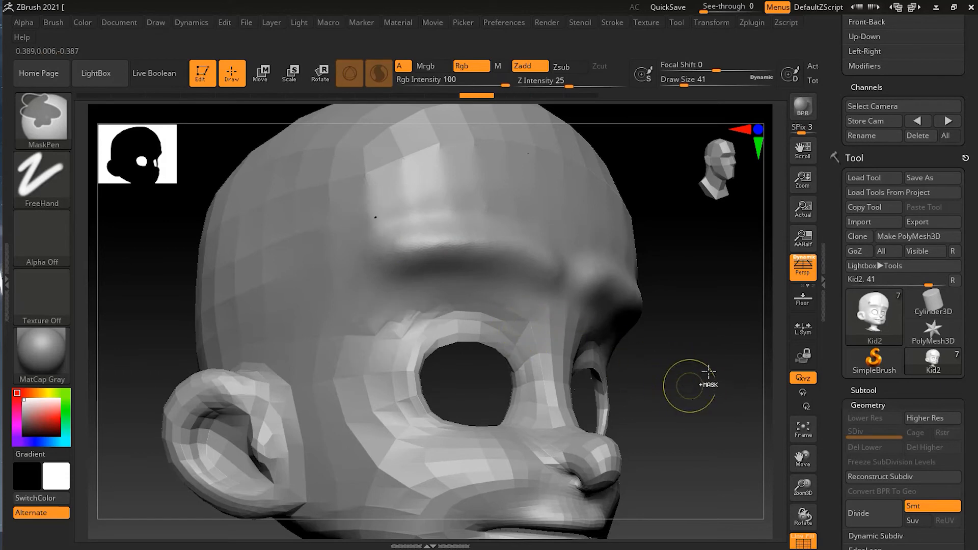
key(ctrl+z)
key(ctrl+z)
Step: Undo all remaining brow strokes to return the head to its unsculpted mesh
drag(673, 365, 649, 372)
drag(723, 369, 652, 365)
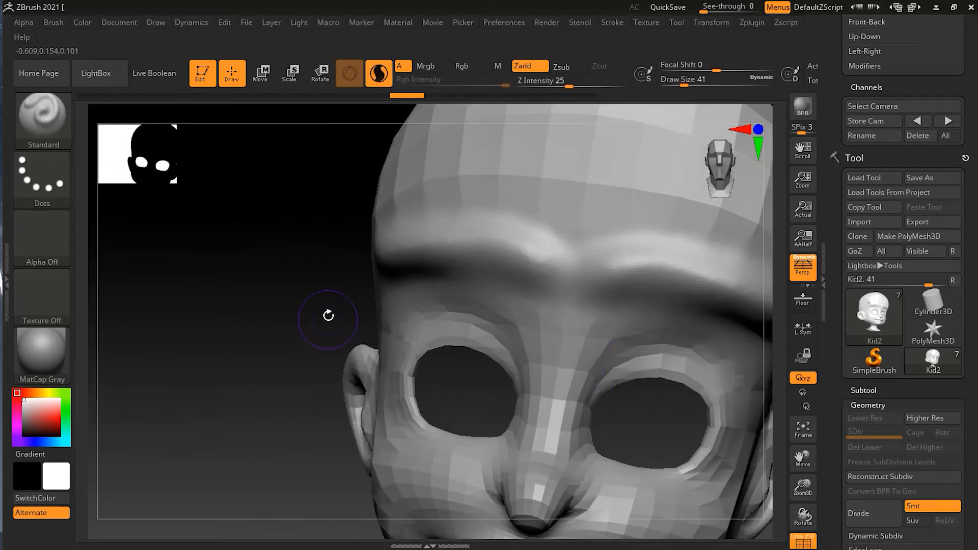
alt+drag(317, 283, 227, 281)
drag(682, 280, 694, 305)
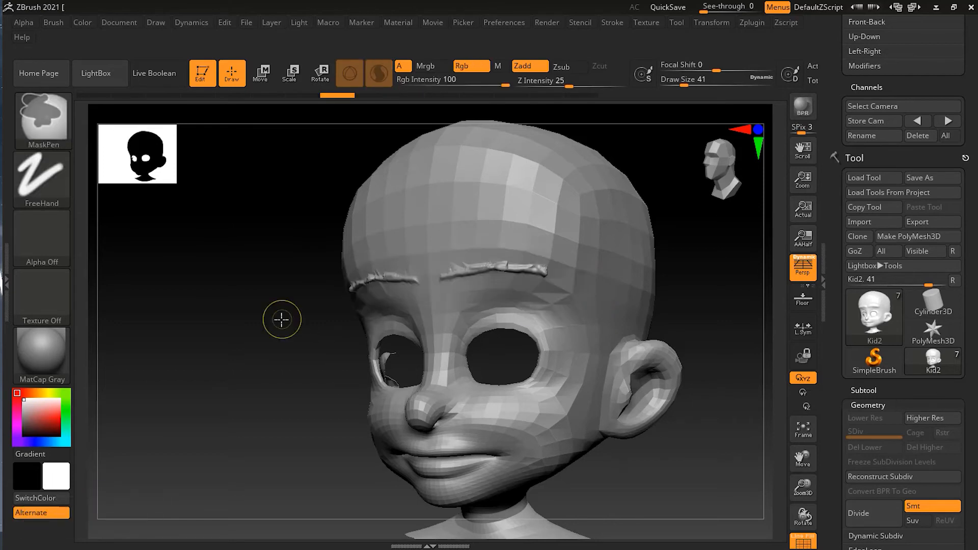
key(ctrl+z)
key(ctrl+z)
key(ctrl+z)
key(ctrl+z)
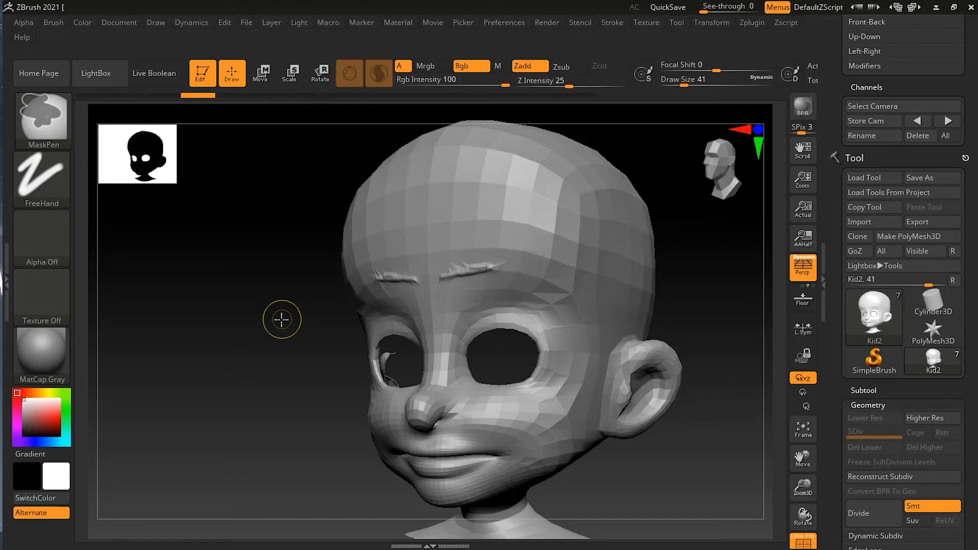
key(ctrl+z)
key(ctrl+z)
key(ctrl+z)
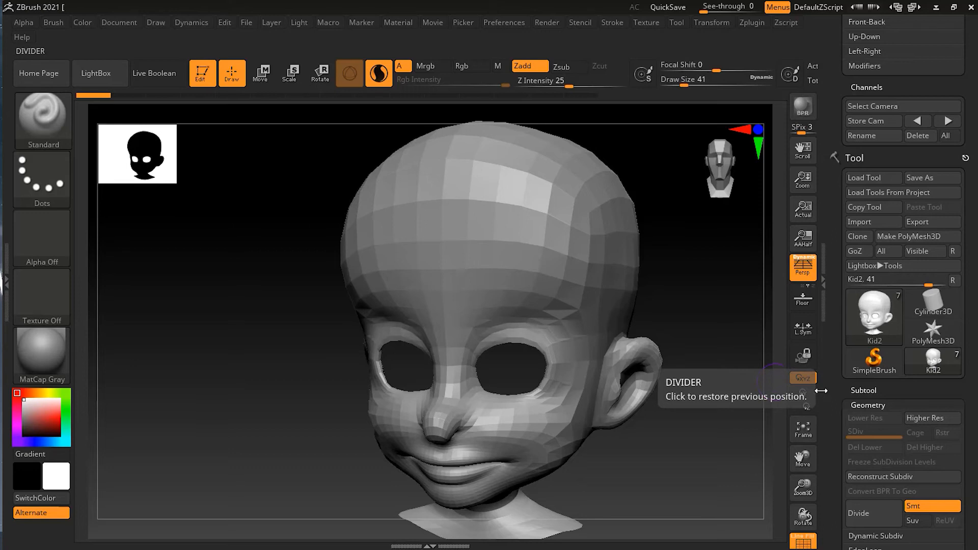
click(803, 428)
drag(731, 470, 710, 436)
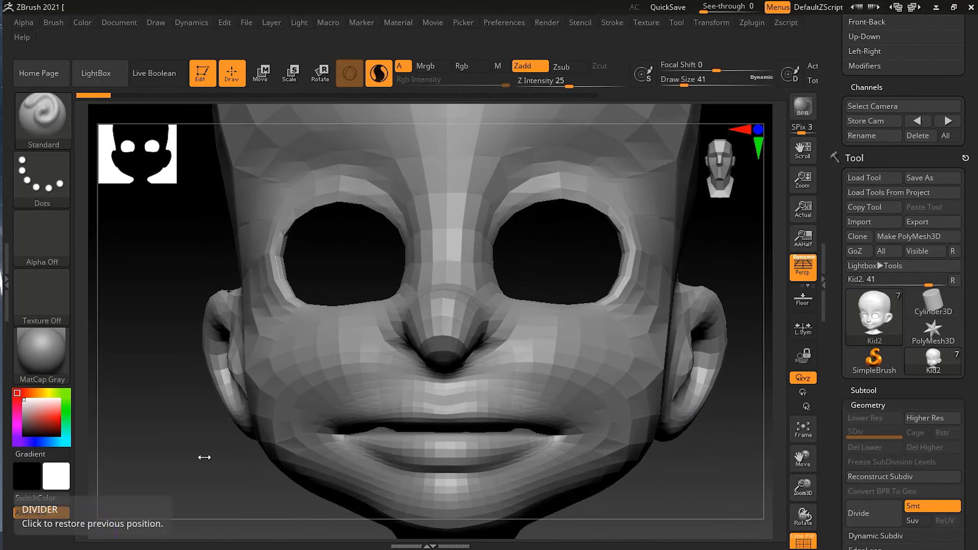
drag(197, 465, 209, 466)
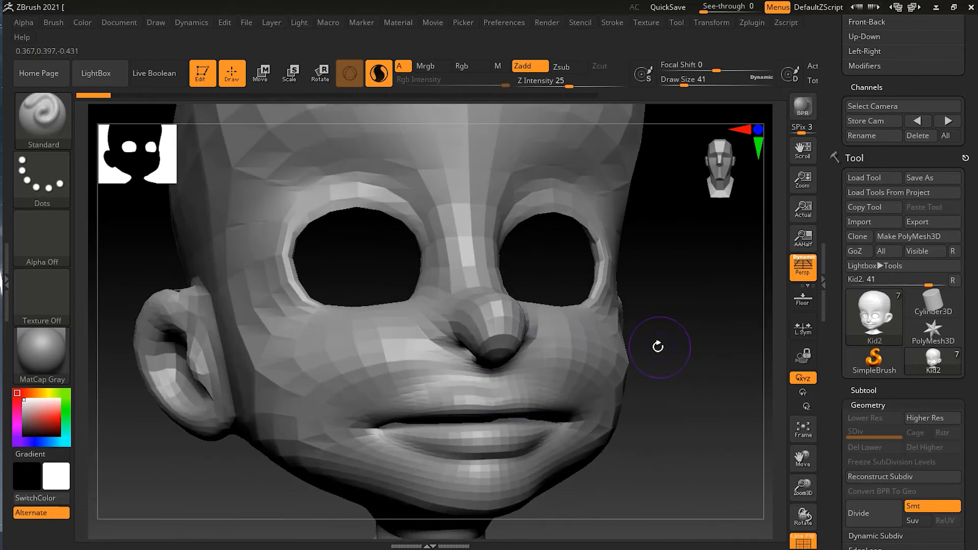
Step: Turn off Sculptris Pro mode, try smoothing the nose away, and undo the smoothing
click(379, 76)
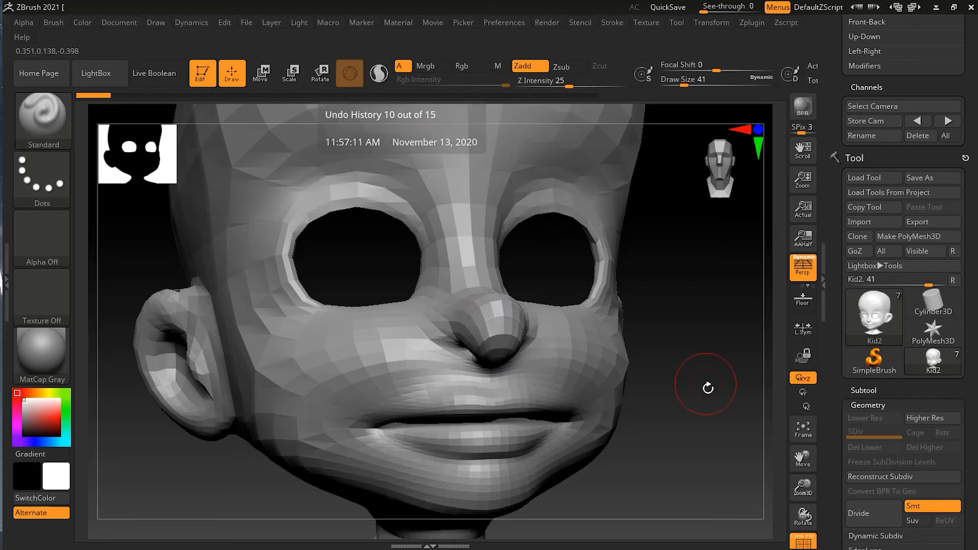
key(shift)
mouse_move(492, 326)
shift+mouse_down()
mouse_move(490, 350)
mouse_move(461, 323)
mouse_move(483, 317)
mouse_move(468, 337)
shift+mouse_up()
mouse_move(694, 357)
alt+mouse_down()
mouse_move(739, 350)
mouse_move(725, 342)
mouse_move(742, 334)
alt+mouse_up()
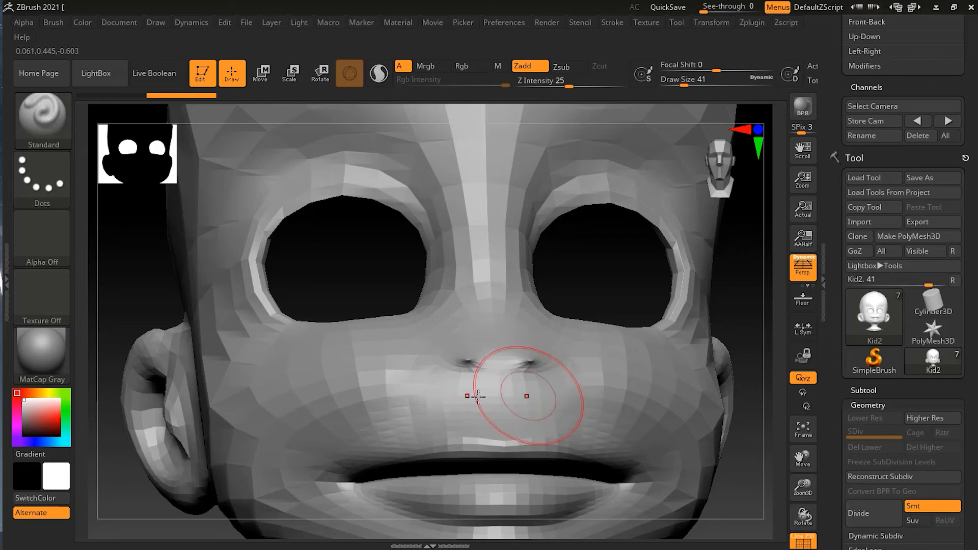
drag(736, 475, 746, 490)
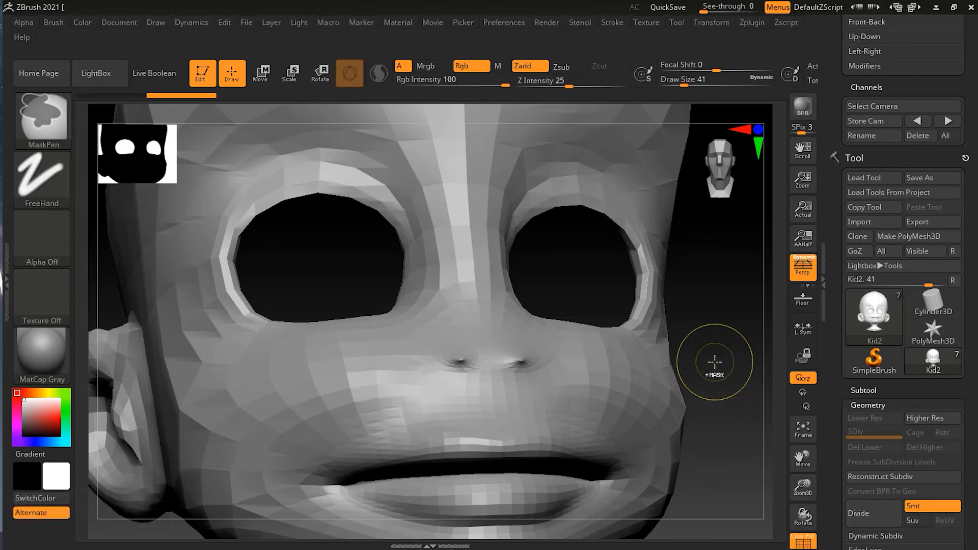
key(ctrl+z)
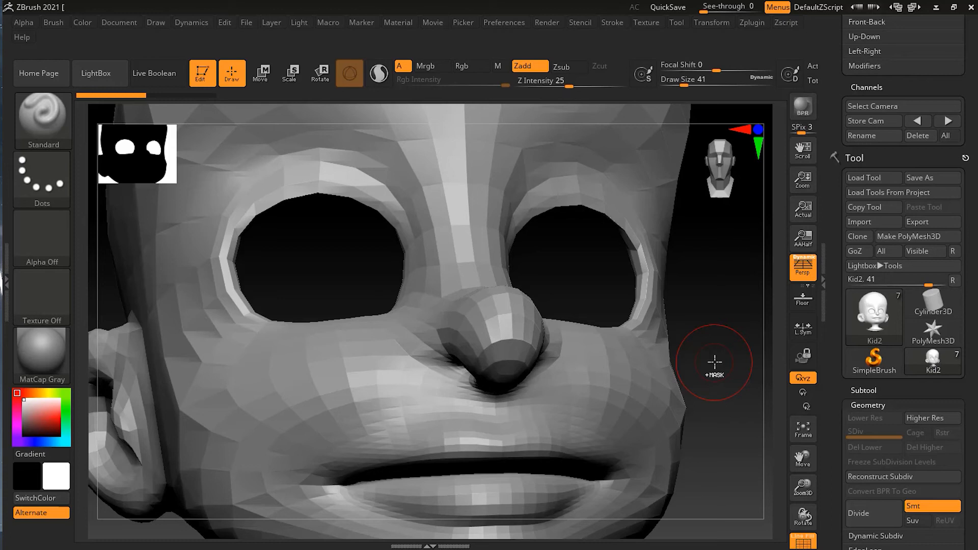
Step: Activate Sculptris Pro mode and smooth the faceted nose into a rounded form with the Smooth brush at Draw Size 41
click(380, 81)
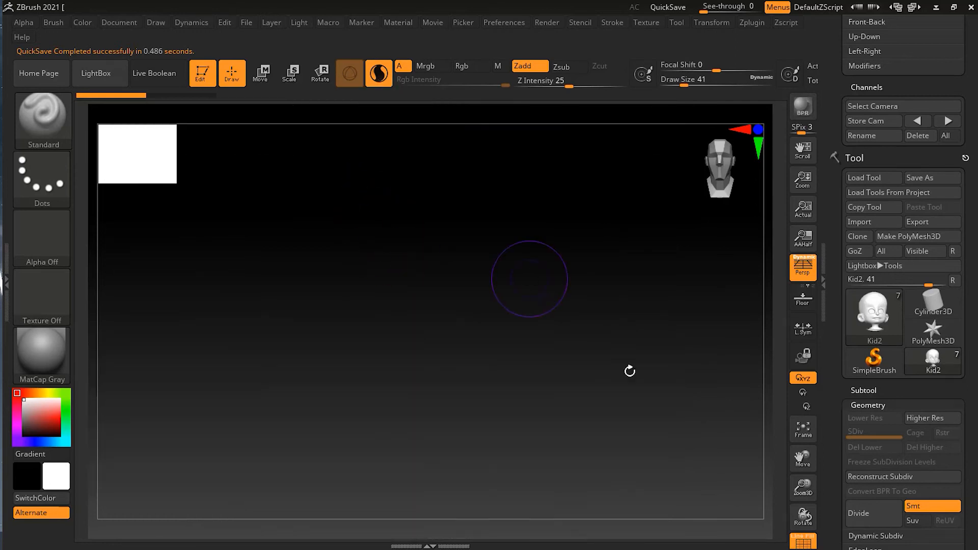
mouse_move(696, 379)
mouse_down()
mouse_move(711, 380)
mouse_move(721, 362)
mouse_move(709, 359)
mouse_up()
key(shift)
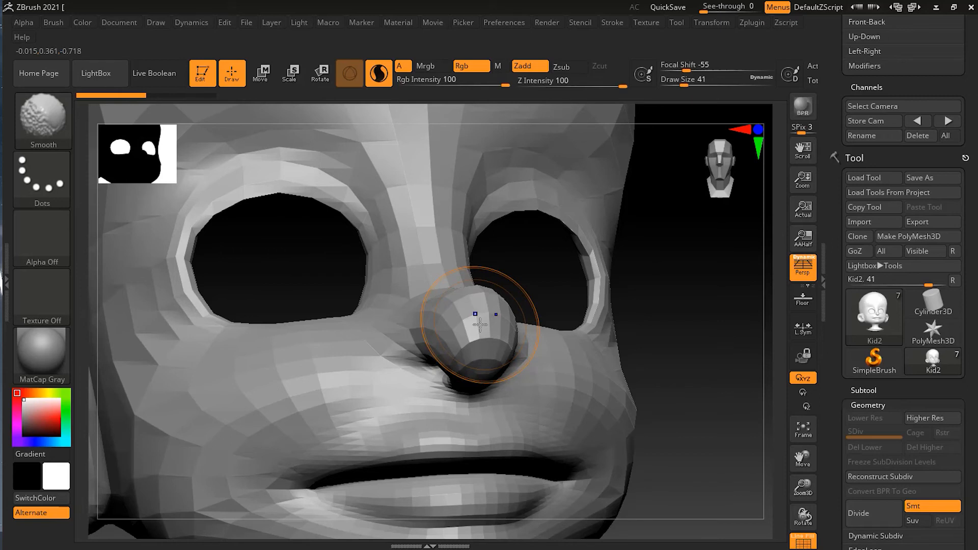
shift+drag(474, 333, 469, 327)
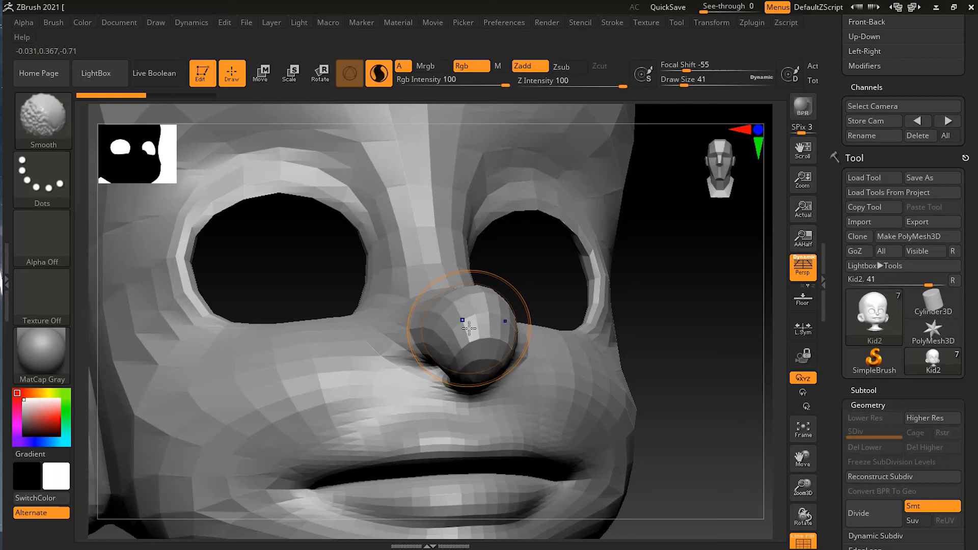
drag(702, 328, 589, 335)
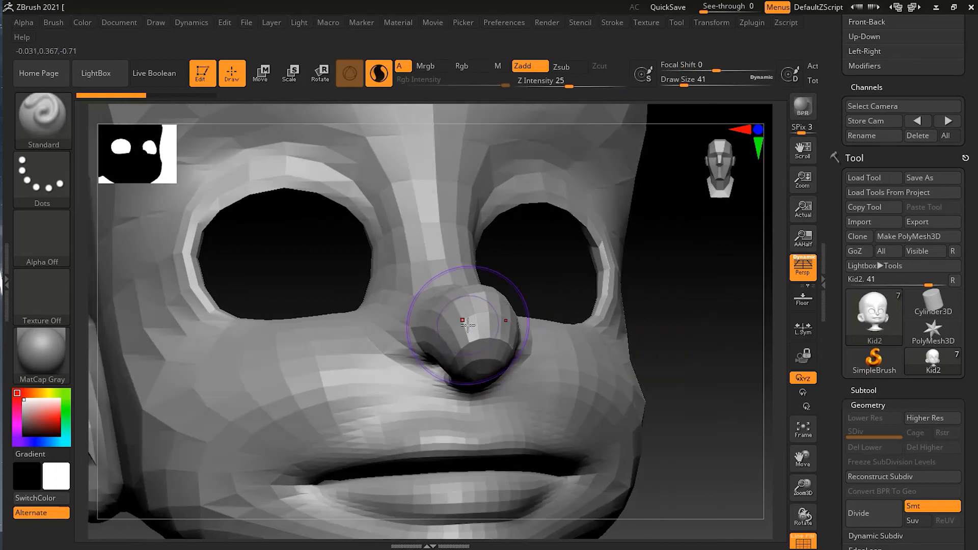
mouse_move(469, 326)
shift+mouse_down()
mouse_move(473, 341)
mouse_move(474, 331)
shift+mouse_up()
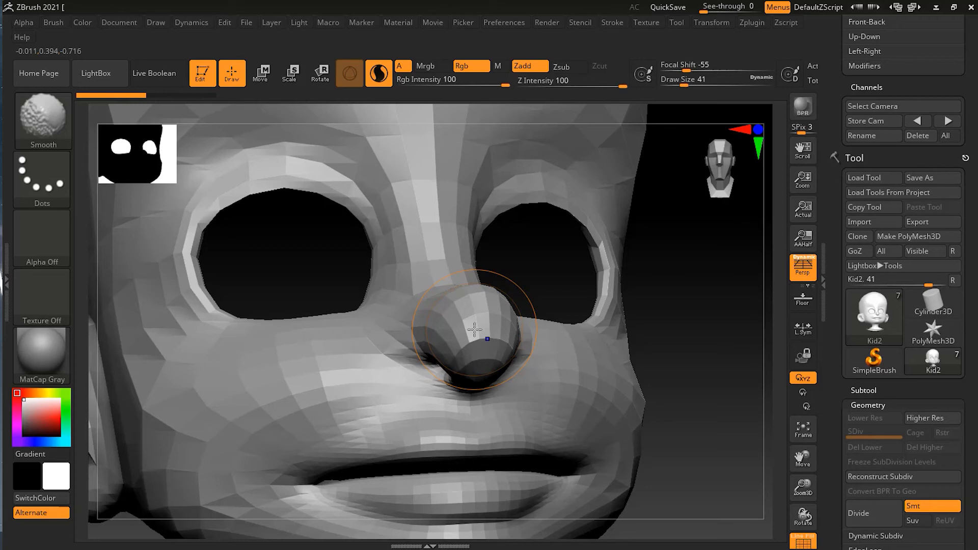
mouse_move(409, 344)
shift+mouse_down()
mouse_move(428, 320)
mouse_move(383, 350)
mouse_move(474, 332)
mouse_move(436, 307)
shift+mouse_up()
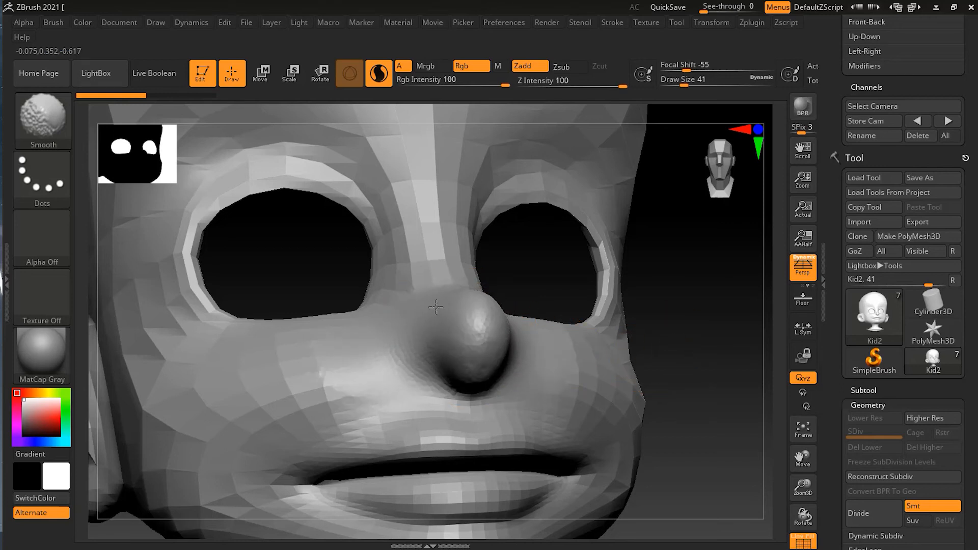
Step: Keep smoothing the nose, its bridge and base from several angles until it blends flat into the face
drag(683, 338, 723, 338)
mouse_move(428, 331)
shift+mouse_down()
mouse_move(437, 306)
mouse_move(438, 345)
mouse_move(460, 363)
mouse_move(469, 349)
mouse_move(433, 315)
shift+mouse_up()
drag(620, 338, 544, 350)
mouse_move(459, 324)
shift+mouse_down()
mouse_move(465, 360)
mouse_move(497, 344)
mouse_move(480, 296)
mouse_move(452, 343)
shift+mouse_up()
drag(695, 338, 744, 403)
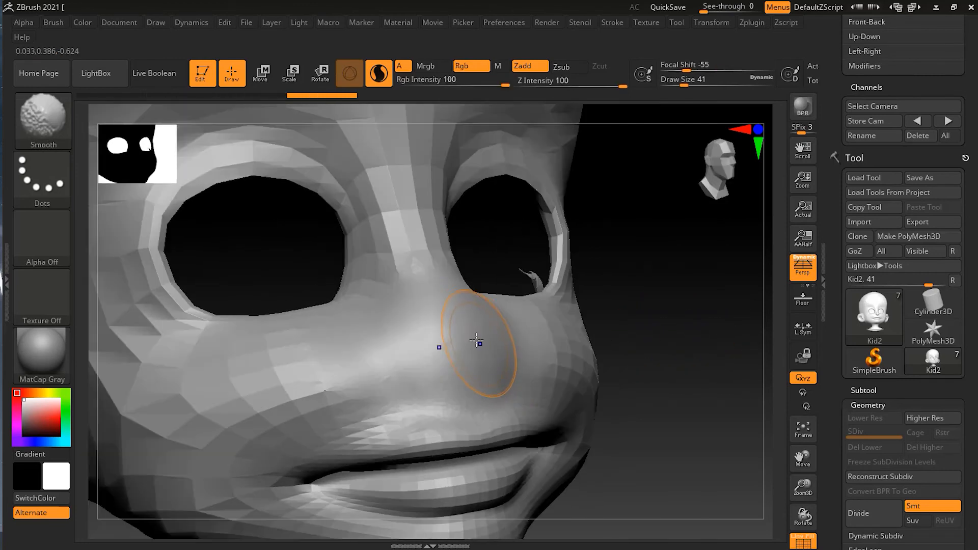
mouse_move(476, 340)
shift+mouse_down()
mouse_move(454, 331)
mouse_move(398, 356)
mouse_move(402, 365)
shift+mouse_up()
drag(700, 342, 663, 343)
mouse_move(518, 319)
shift+mouse_down()
mouse_move(496, 270)
mouse_move(487, 302)
shift+mouse_up()
drag(326, 402, 367, 405)
shift+drag(479, 360, 487, 347)
drag(630, 355, 615, 359)
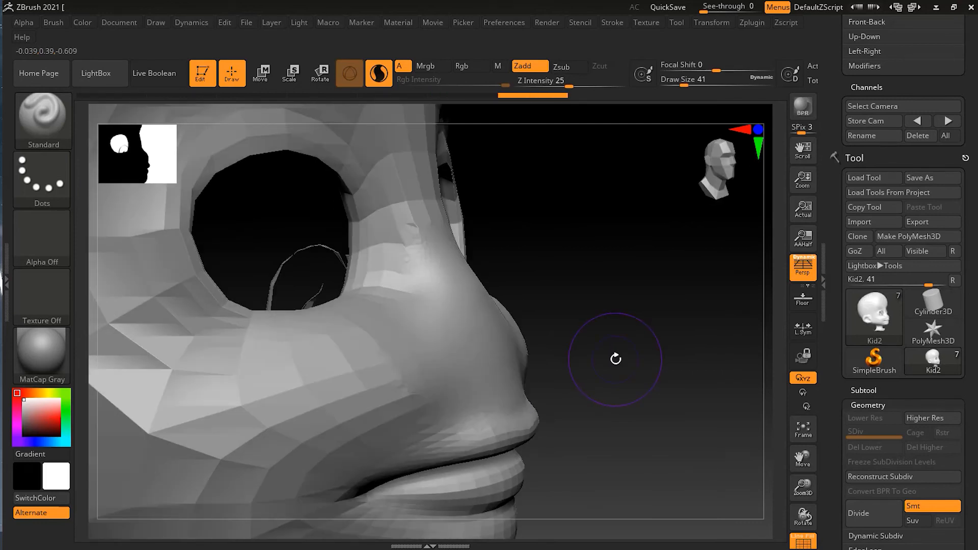
drag(672, 269, 647, 269)
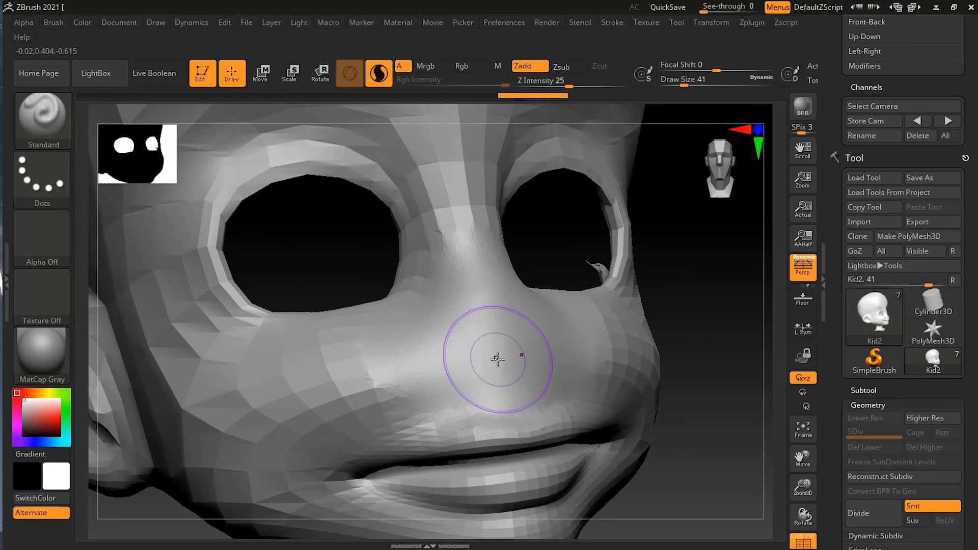
Step: Build a new rounded nose with the Standard brush at Draw Size 41, stepping back and forth through the undo history
mouse_move(492, 348)
mouse_down()
mouse_move(510, 352)
mouse_move(540, 333)
mouse_move(550, 344)
mouse_up()
mouse_move(714, 384)
mouse_down()
mouse_move(747, 378)
mouse_move(726, 375)
mouse_up()
key(ctrl+z)
key(ctrl+z)
key(ctrl+z)
key(ctrl+z)
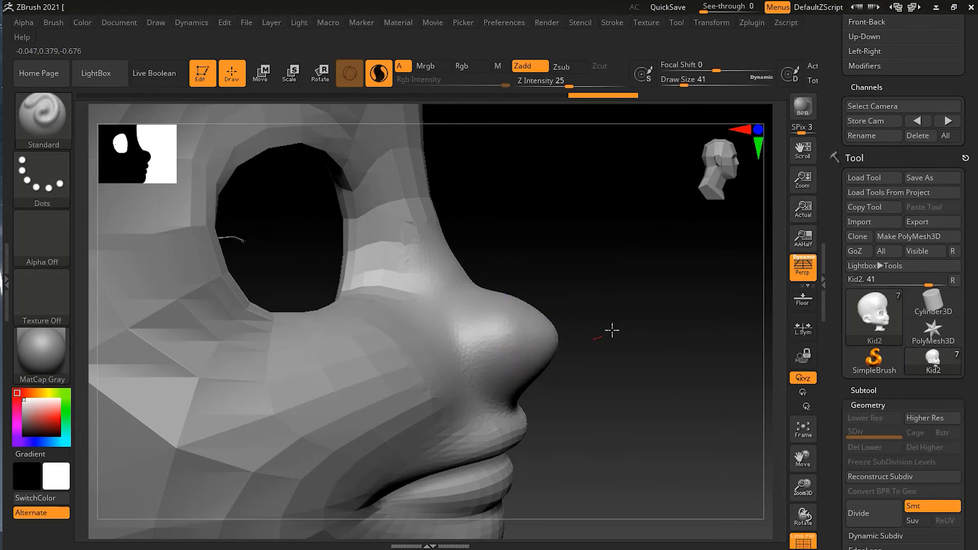
key(ctrl+shift+z)
key(ctrl+shift+z)
key(ctrl+shift+z)
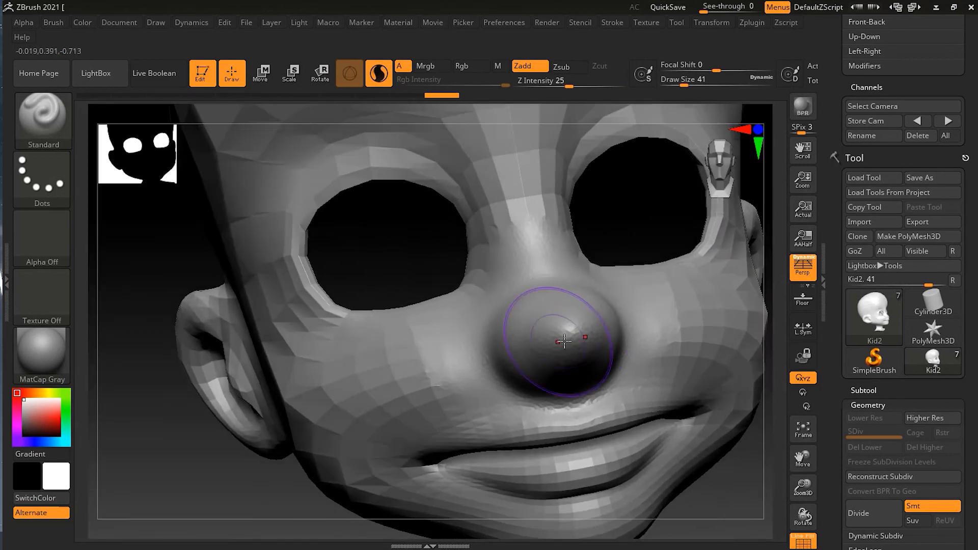
drag(566, 333, 579, 336)
Step: Build up the nostril wings on the sides of the nose and carve the nostrils underneath at Draw Size 11
mouse_move(711, 503)
mouse_down()
mouse_move(723, 442)
mouse_move(709, 421)
mouse_move(565, 415)
mouse_up()
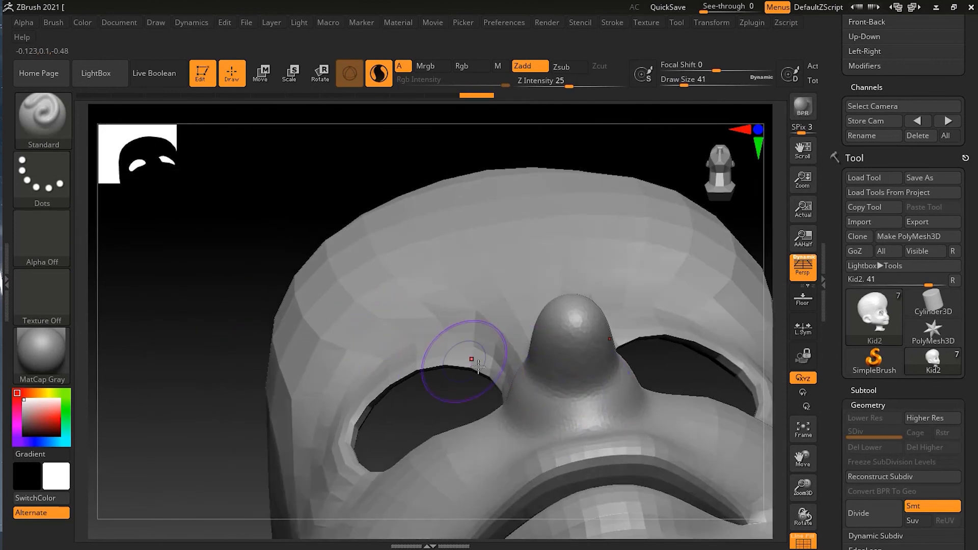
mouse_move(522, 368)
mouse_down()
mouse_move(529, 359)
mouse_move(521, 363)
mouse_up()
drag(525, 356, 516, 376)
mouse_move(520, 354)
mouse_down()
mouse_move(513, 387)
mouse_move(550, 386)
mouse_up()
key(s)
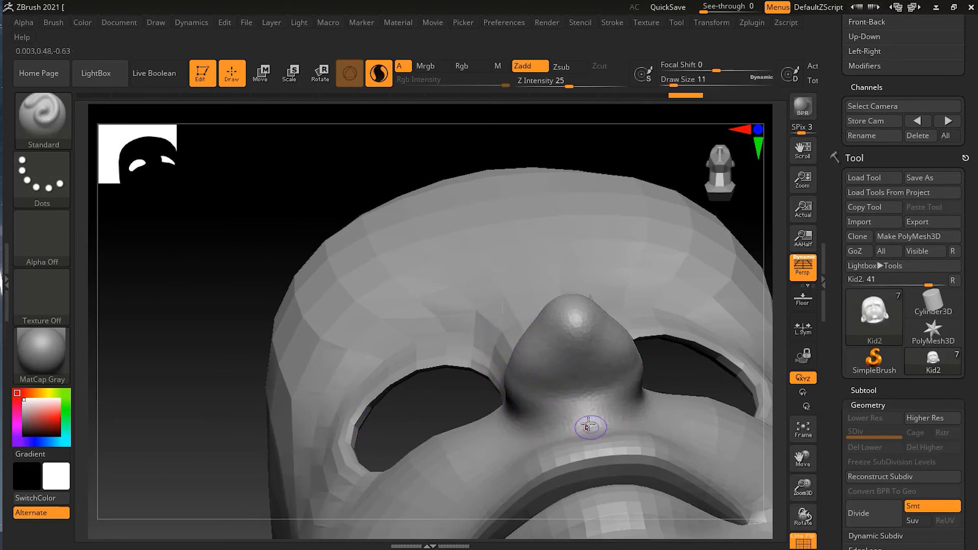
drag(557, 395, 541, 377)
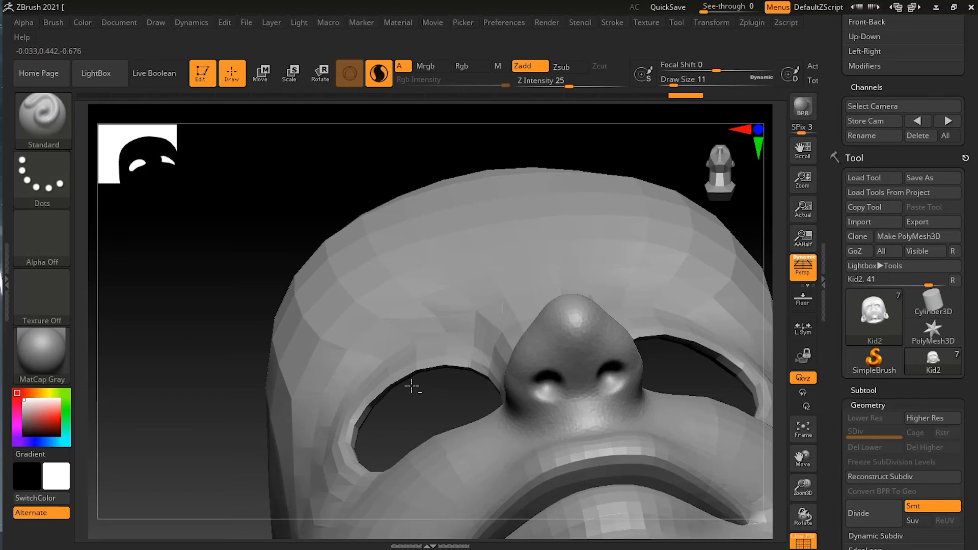
Step: Examine the resculpted nose and the whole head from above, close up and at full view
mouse_move(225, 385)
mouse_down()
mouse_move(228, 373)
mouse_move(230, 382)
mouse_up()
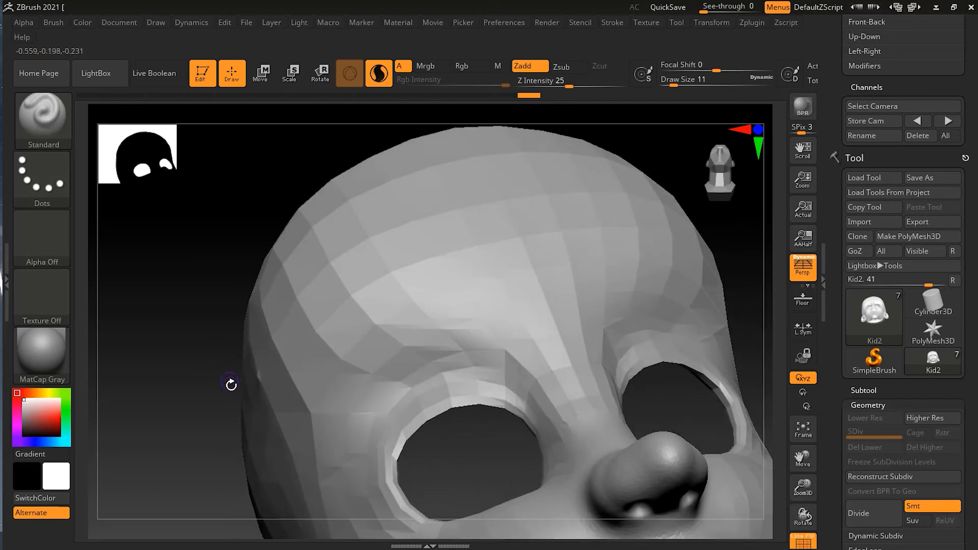
drag(168, 358, 179, 393)
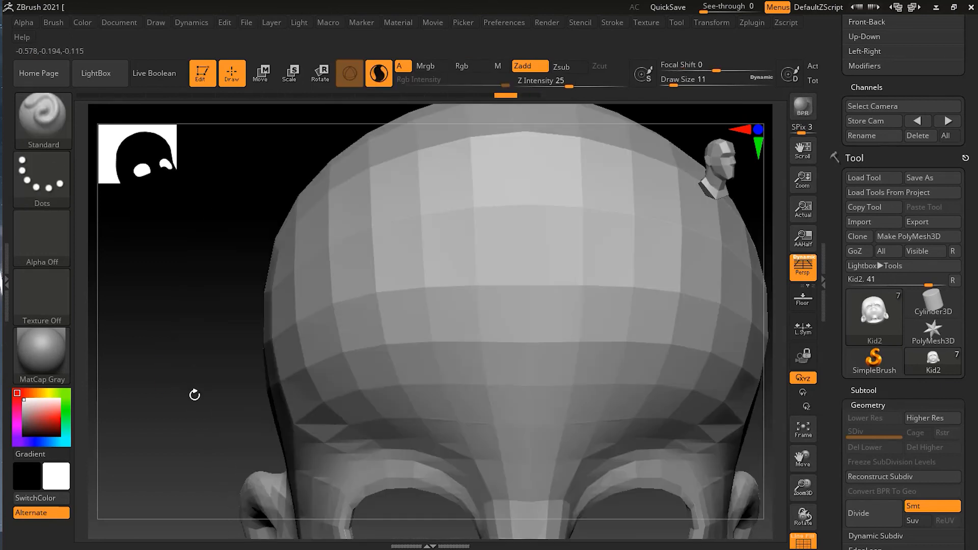
alt+drag(233, 413, 153, 189)
drag(719, 483, 660, 391)
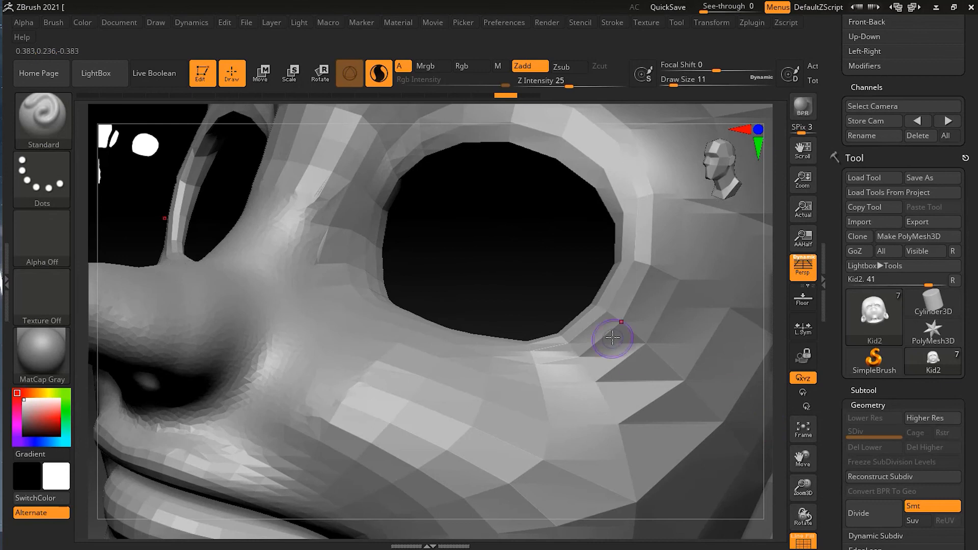
key(f)
drag(708, 381, 362, 467)
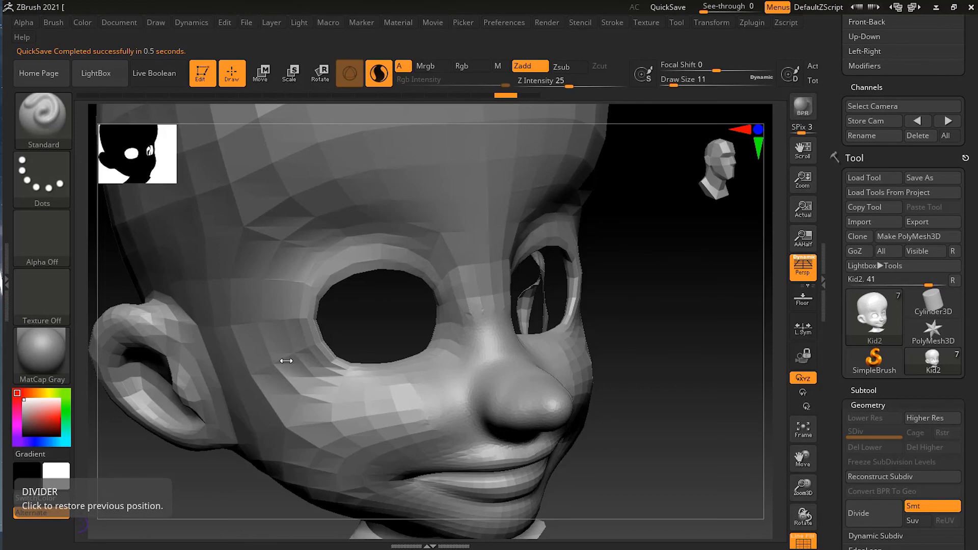
shift+drag(677, 425, 644, 447)
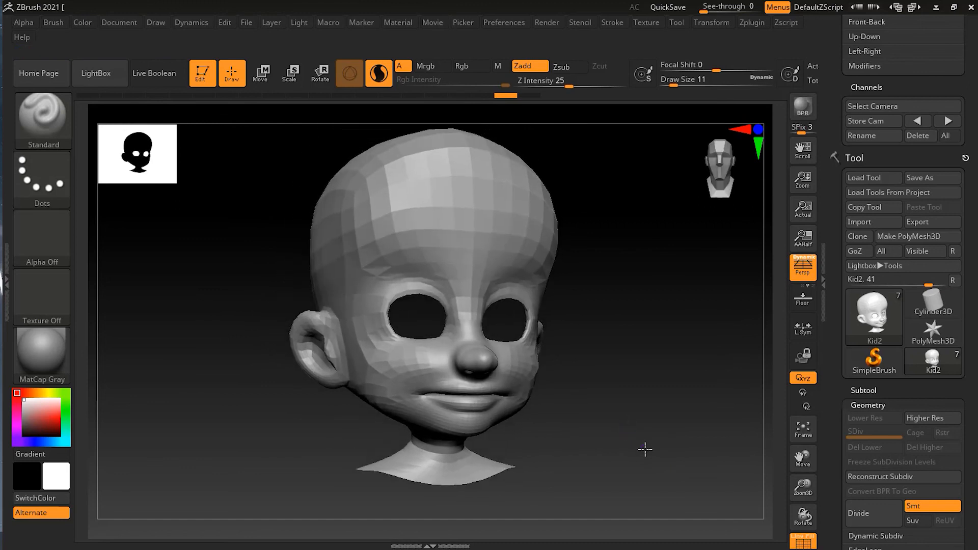